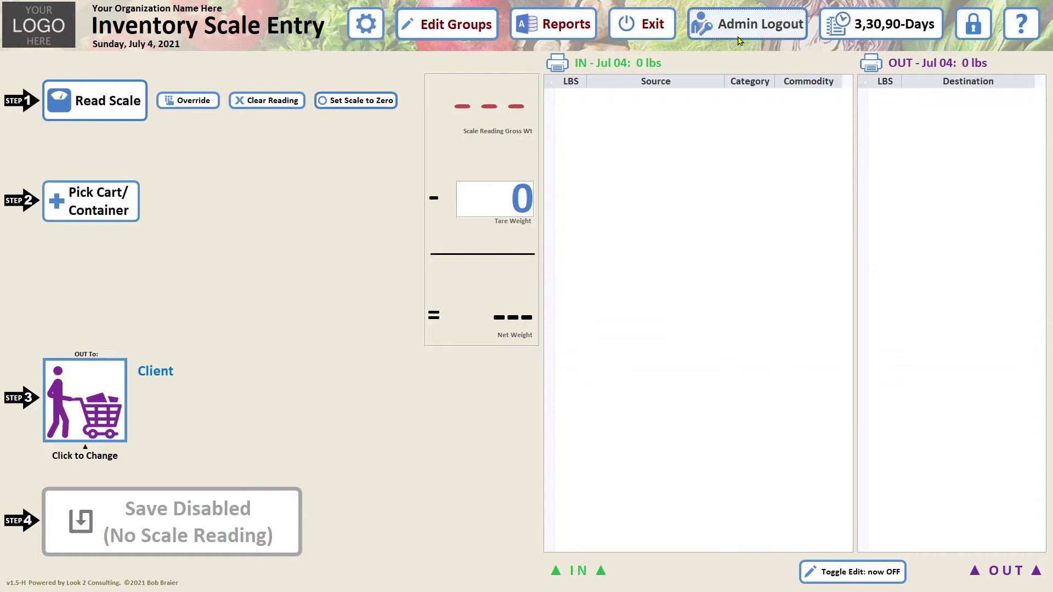
Edit the first empty IN source slot after Whole Foods, make it a group and describe it as "Farms".
left_click(72, 377)
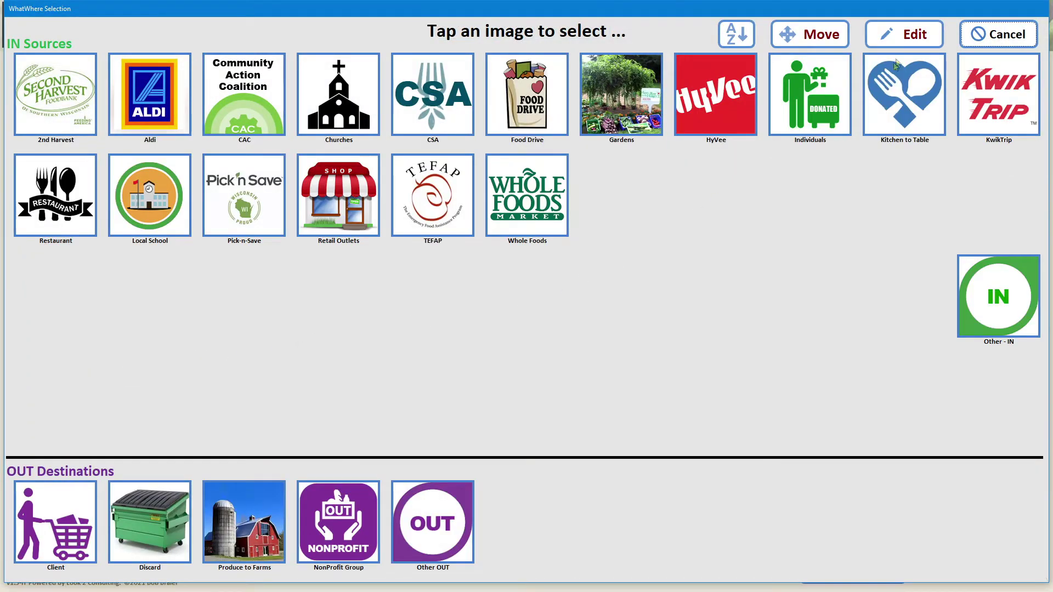
left_click(897, 45)
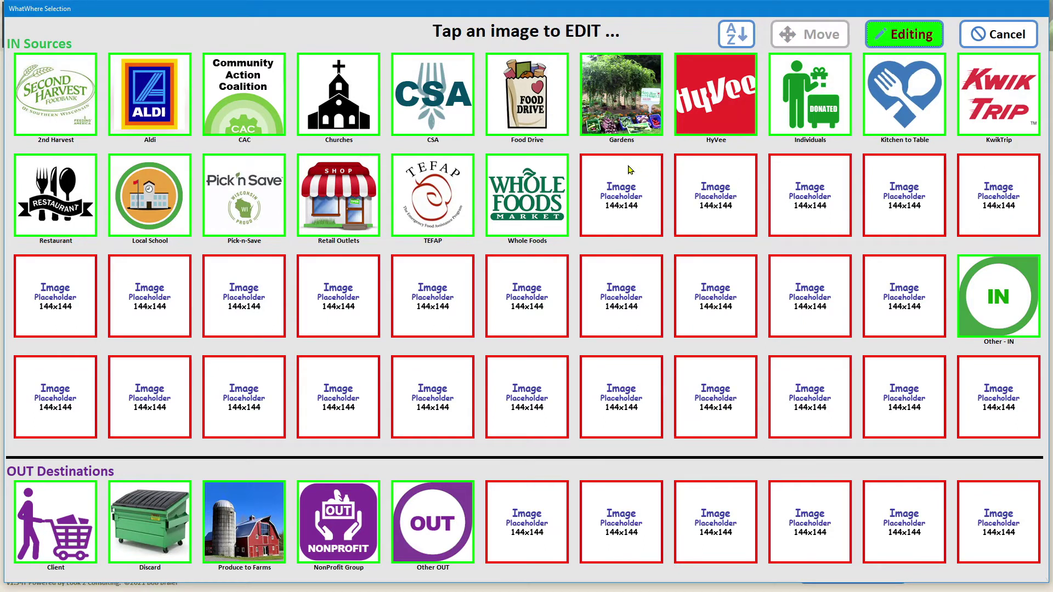
left_click(630, 170)
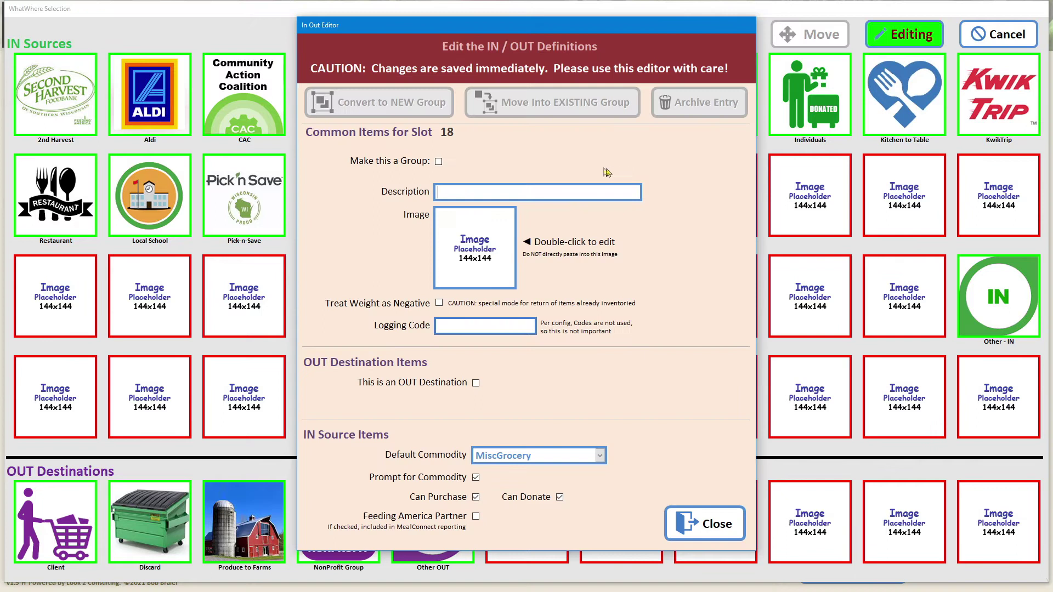
left_click(439, 162)
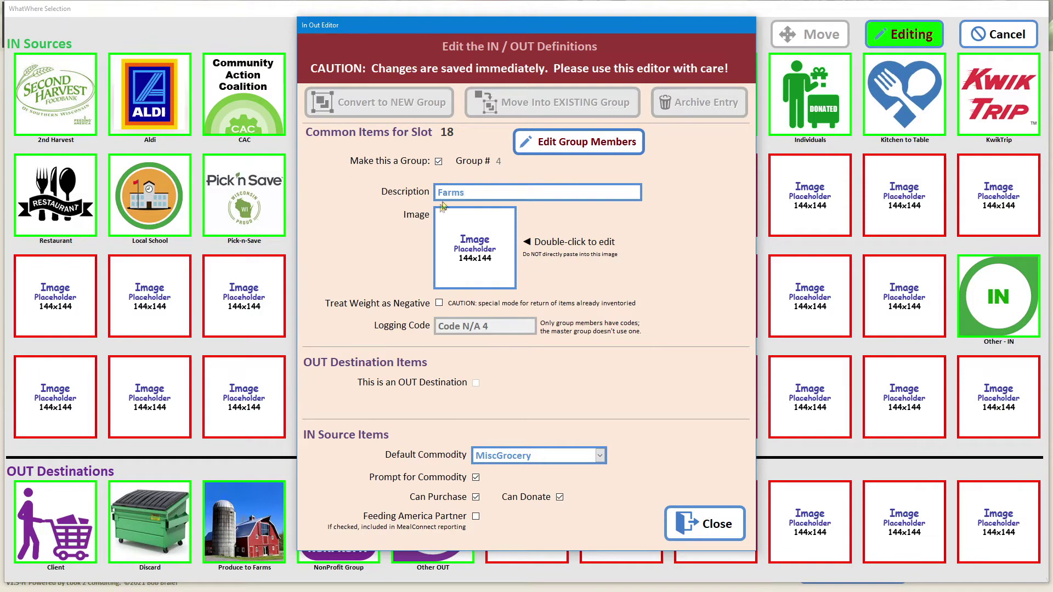
Open the Farms group's image for editing and copy the Farms3 picture from the Inventory Icon Library on the Look 2 Consulting website.
double_click(449, 228)
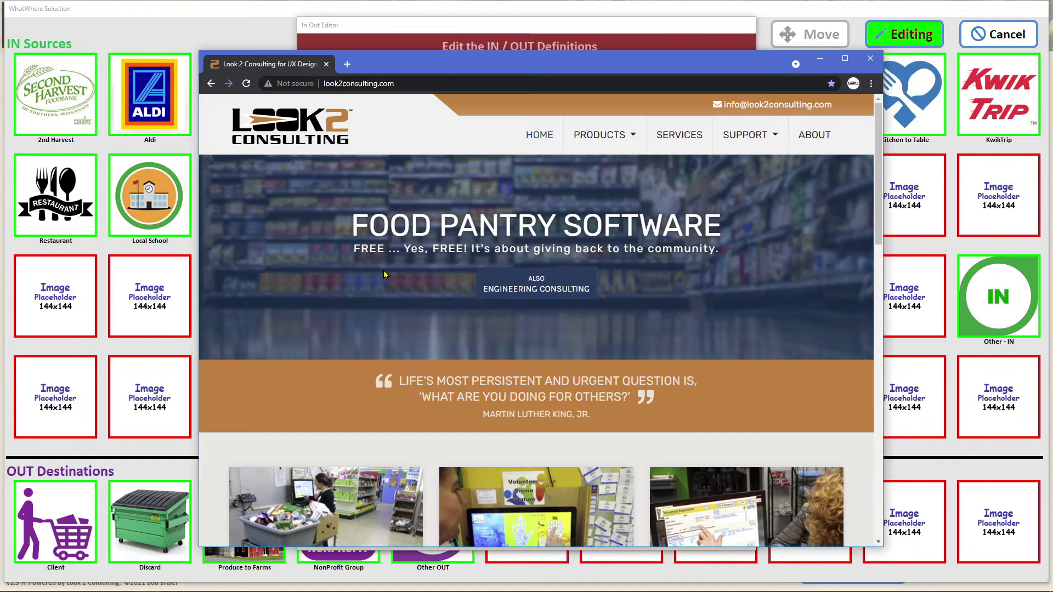
left_click(746, 135)
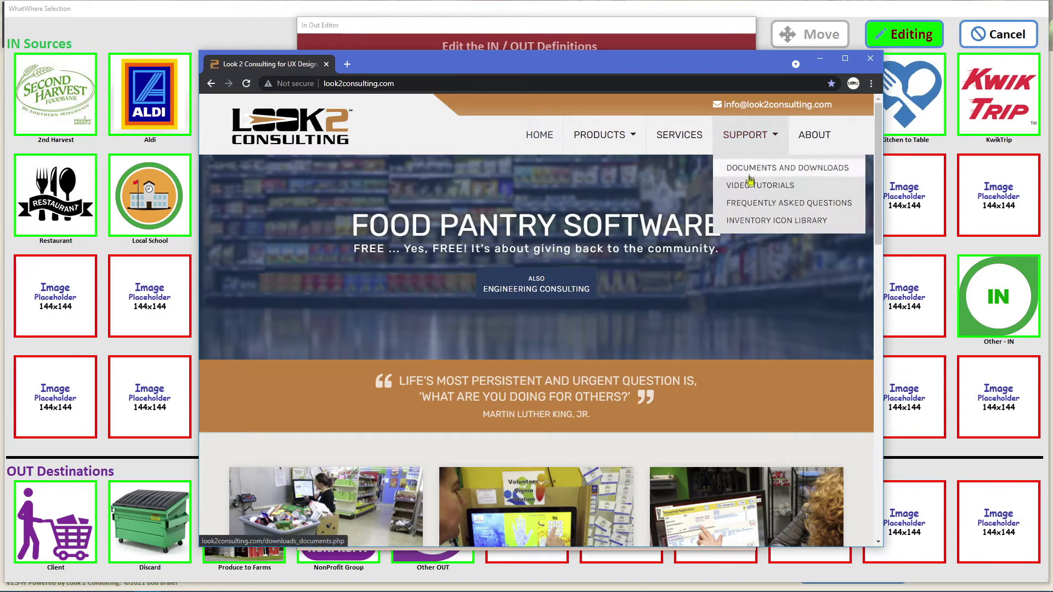
left_click(745, 222)
scroll(737, 236, "down", 15)
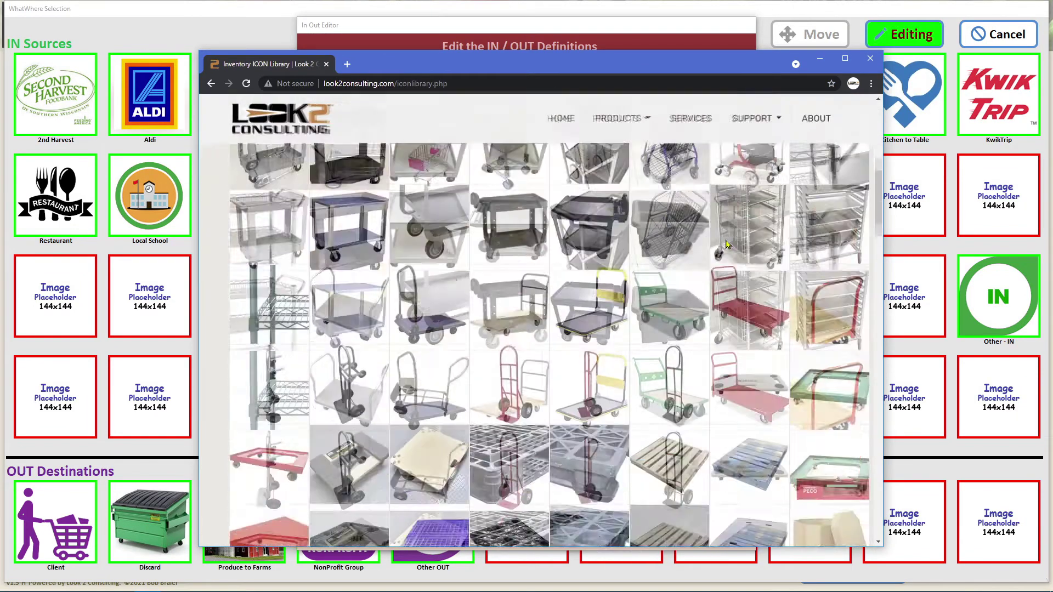
scroll(725, 243, "down", 10)
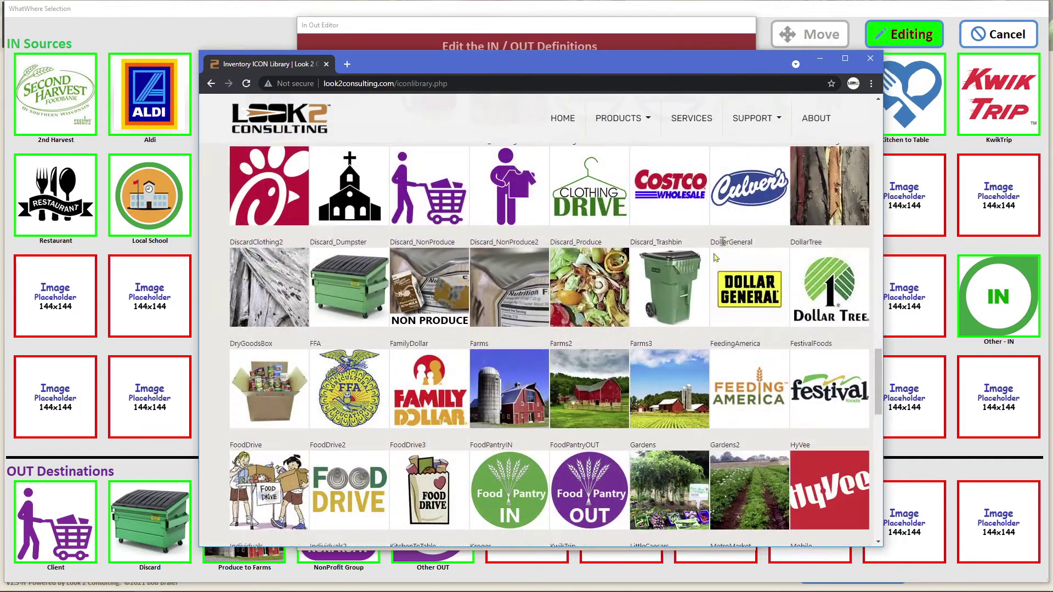
right_click(689, 372)
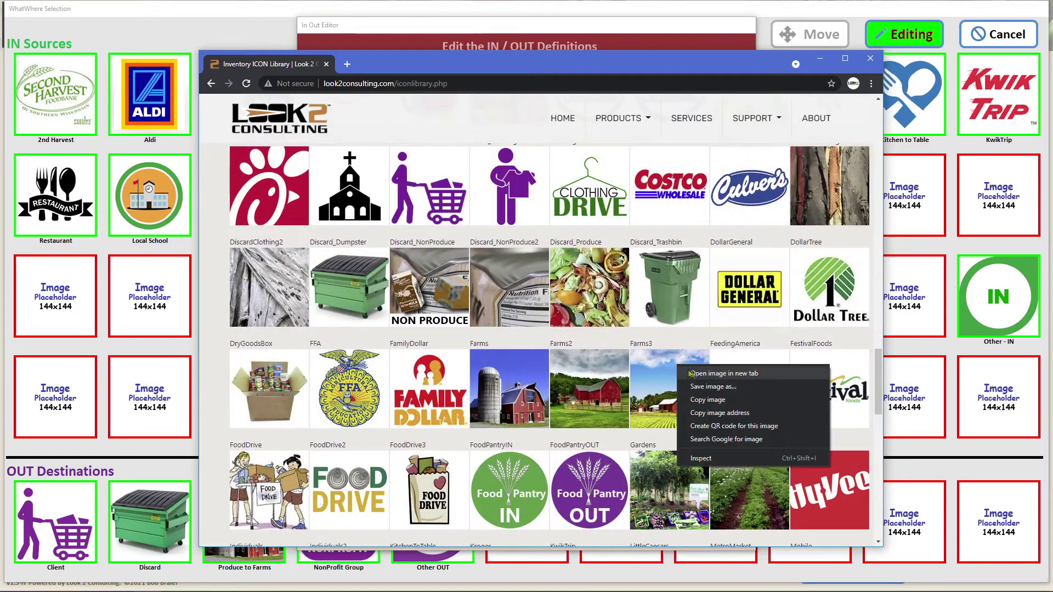
left_click(713, 401)
Return to Paint, paste the copied farm picture over the placeholder image and close Paint.
left_click(870, 58)
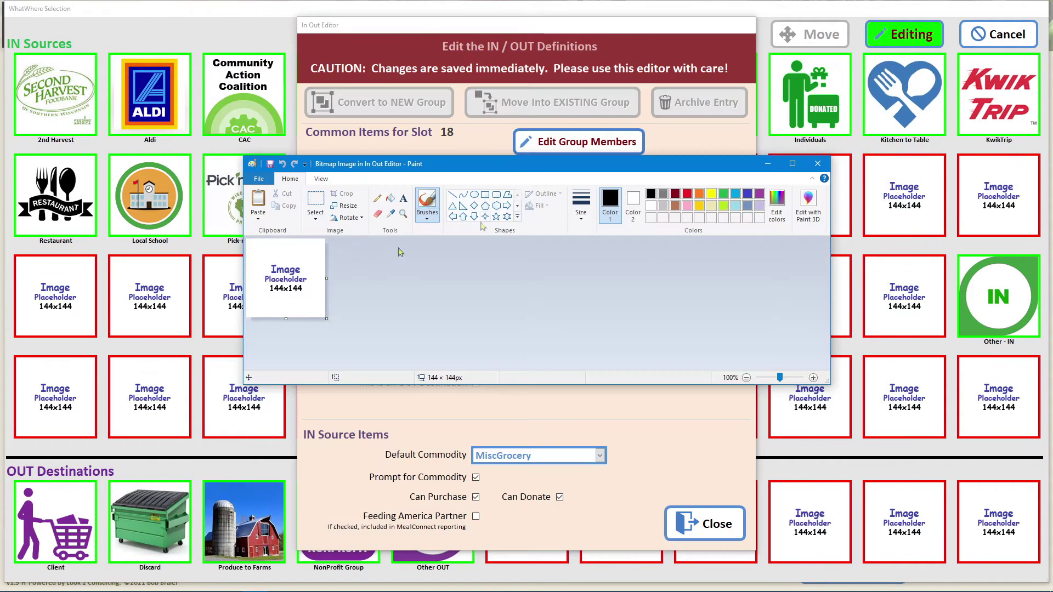
key("ctrl+v")
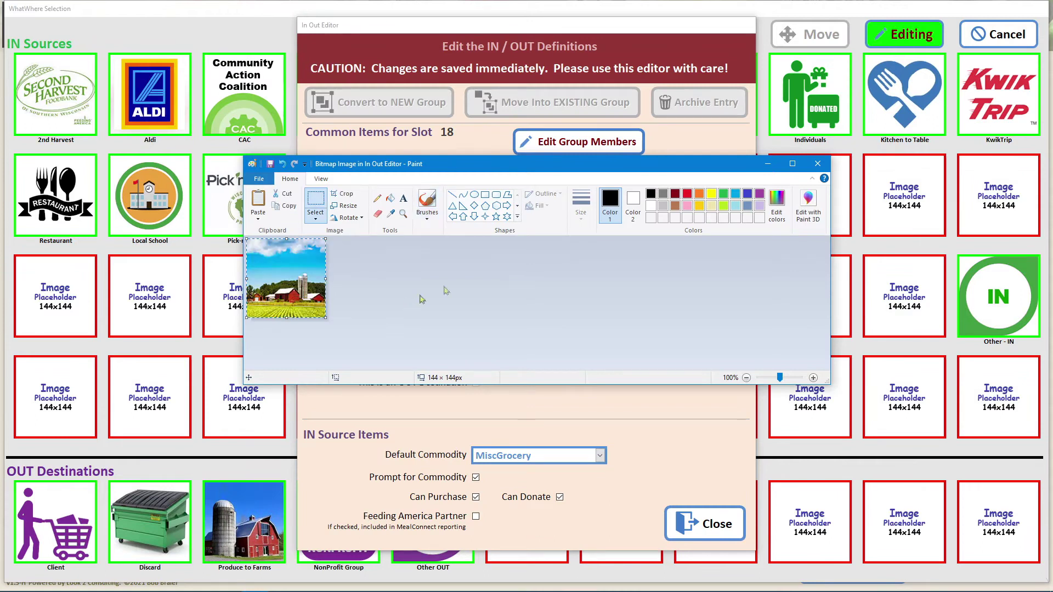
left_click(818, 165)
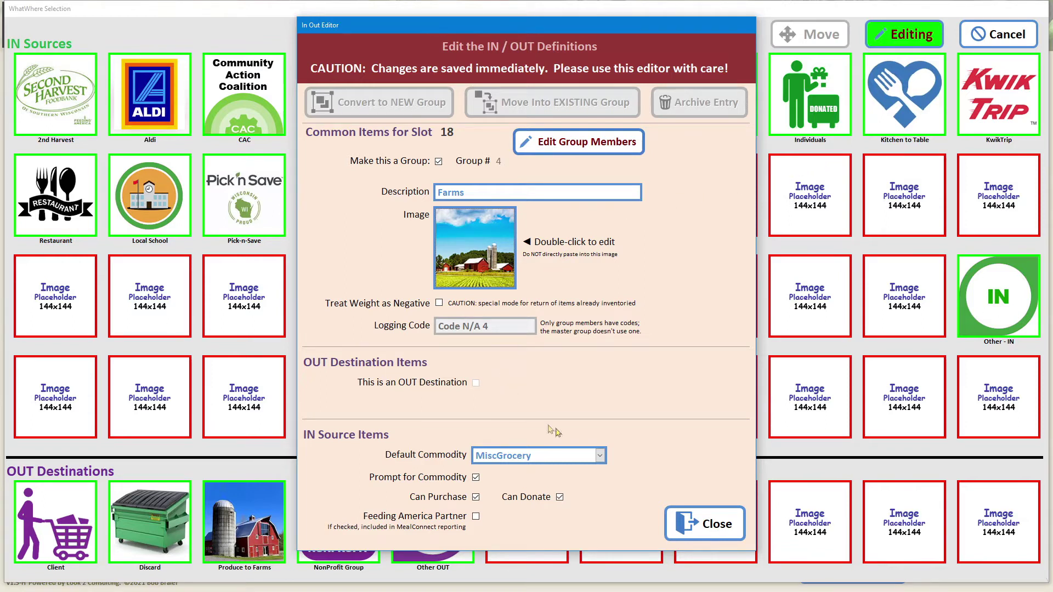
Set the Farms group's default commodity to Produce and turn off Can Purchase.
left_click(601, 456)
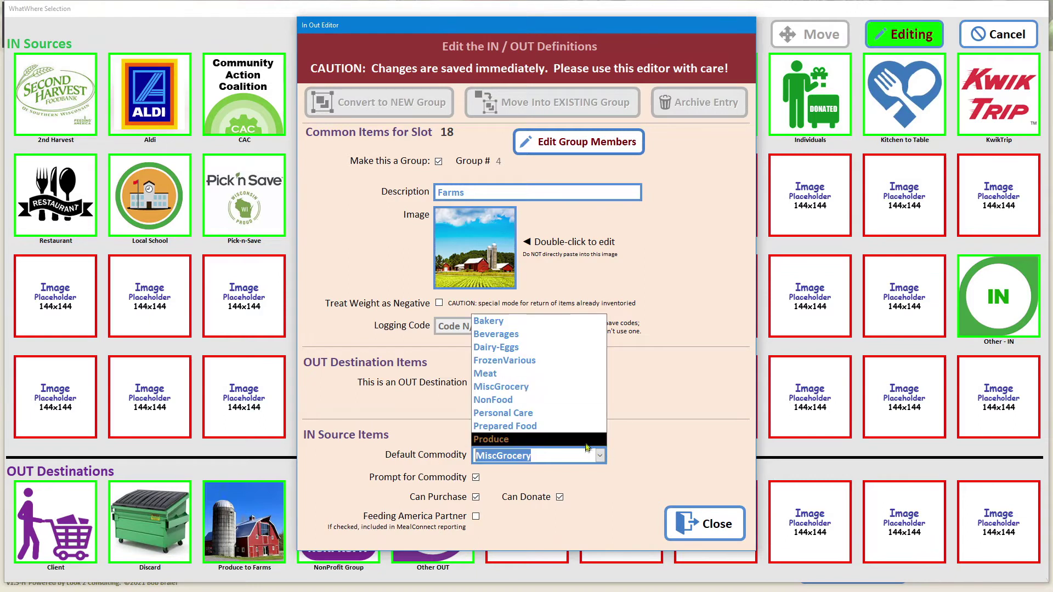
left_click(586, 439)
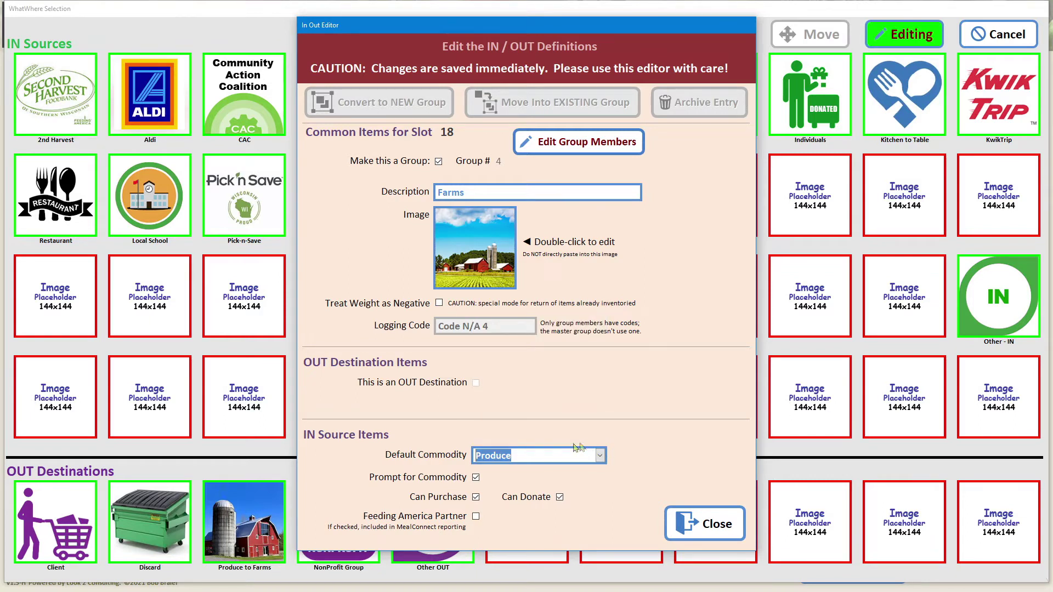
left_click(475, 499)
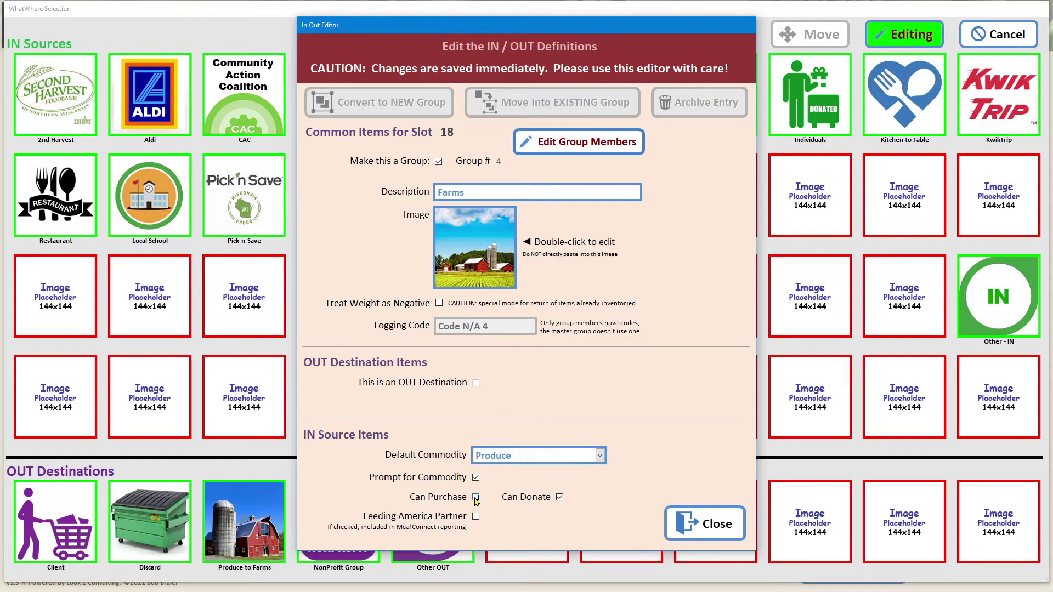
Add the members "Shrute Farms" and "Farm Coop" to the Farms group and close its definition.
left_click(586, 153)
left_click(679, 103)
type("Shrute Farms")
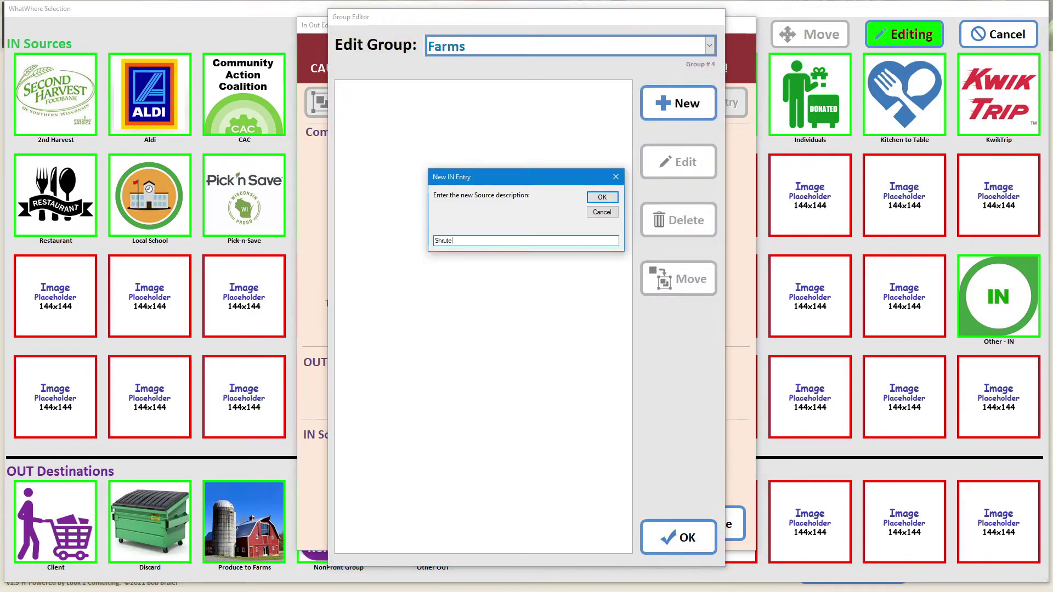
left_click(602, 197)
left_click(665, 122)
type("Farm Coop")
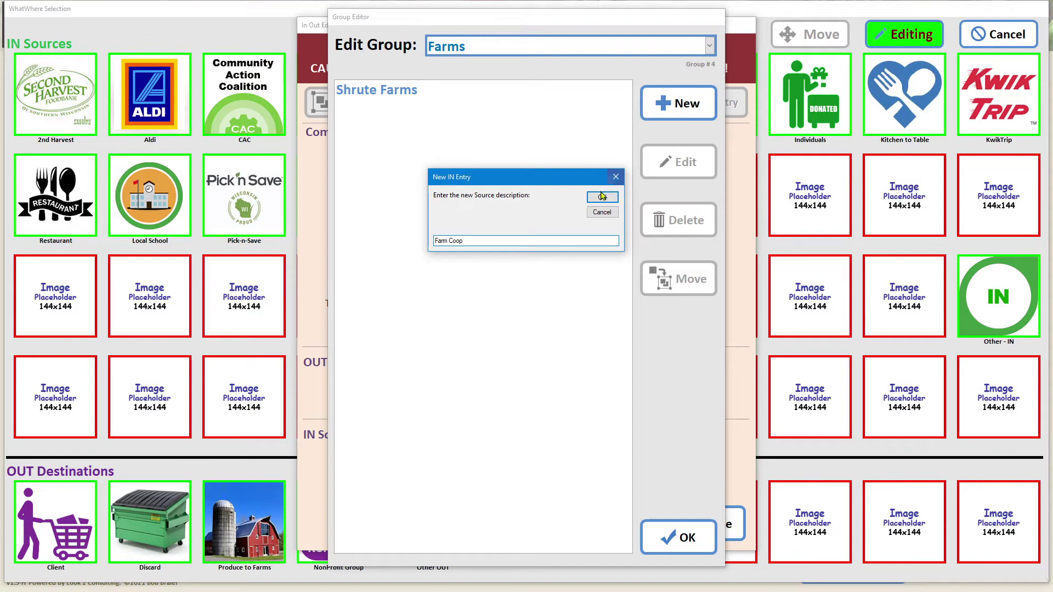
left_click(601, 197)
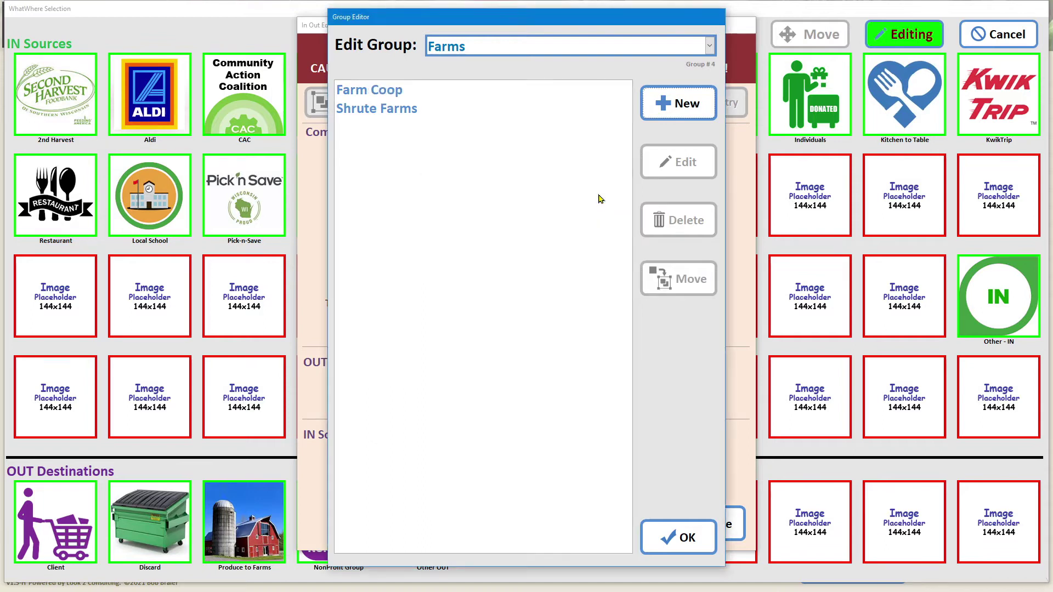
left_click(682, 532)
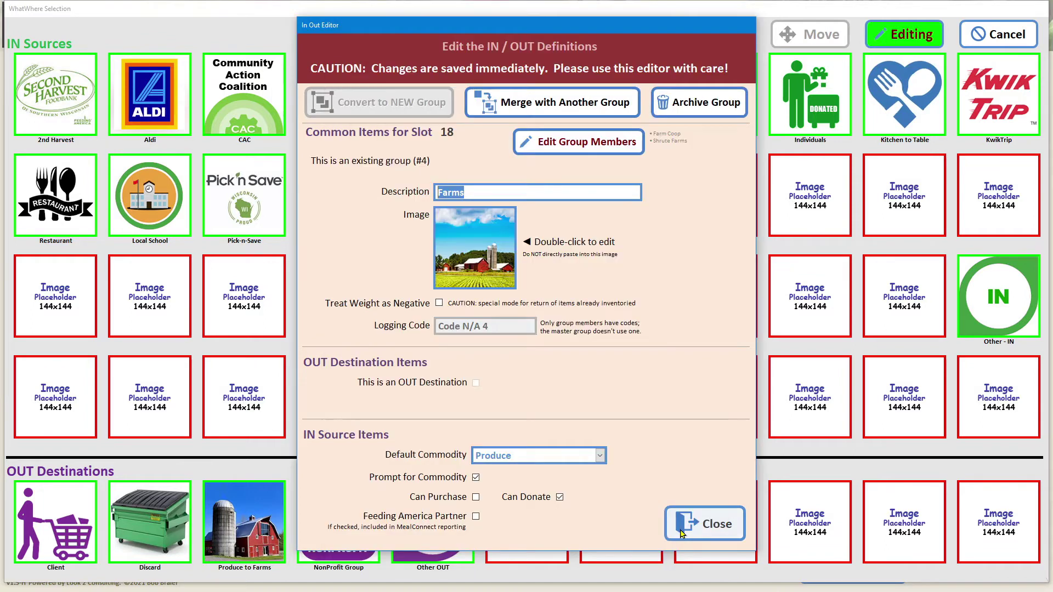
left_click(681, 532)
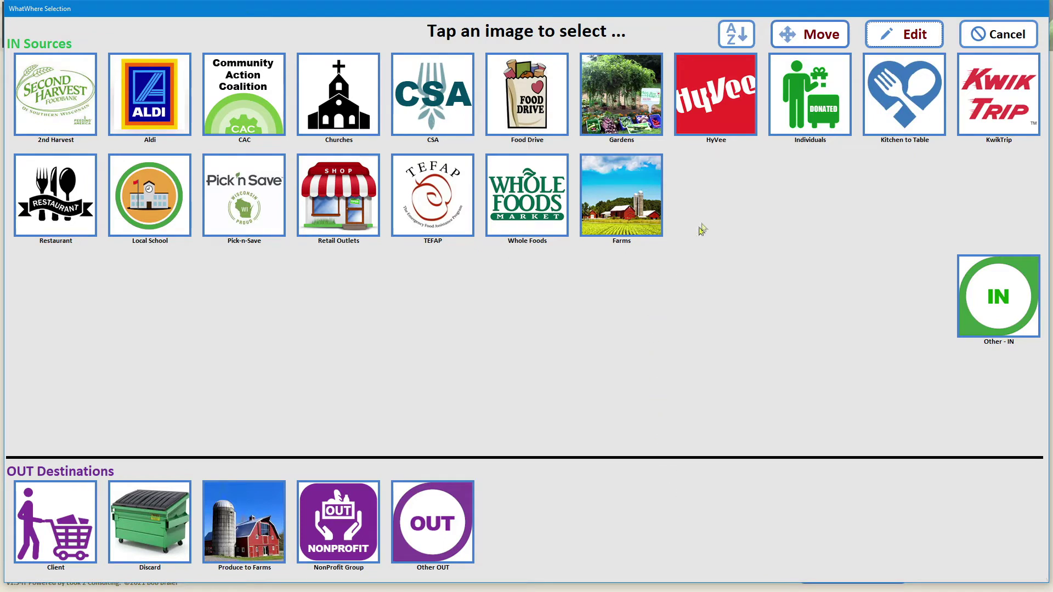
Move the Farms image to the first row of IN sources, between Gardens and HyVee, and end move mode.
left_click(810, 35)
left_click(627, 191)
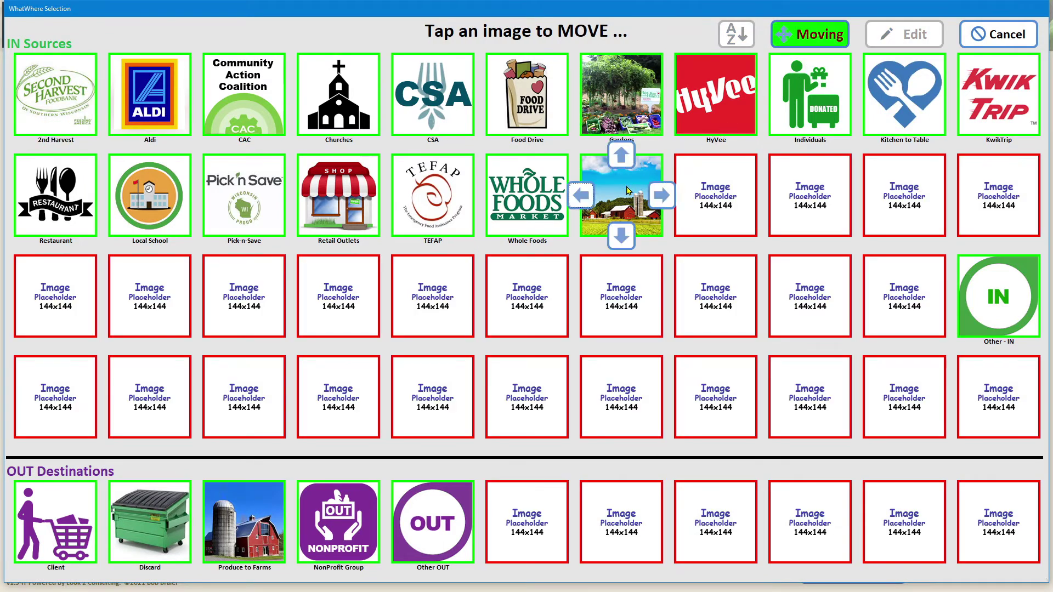
left_click(621, 157)
left_click(662, 96)
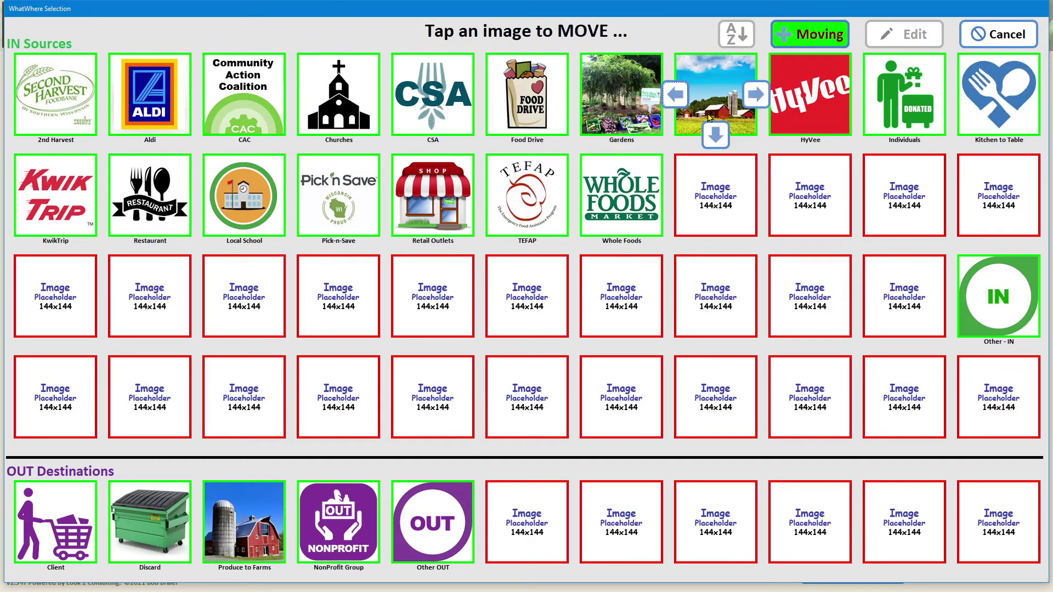
left_click(803, 43)
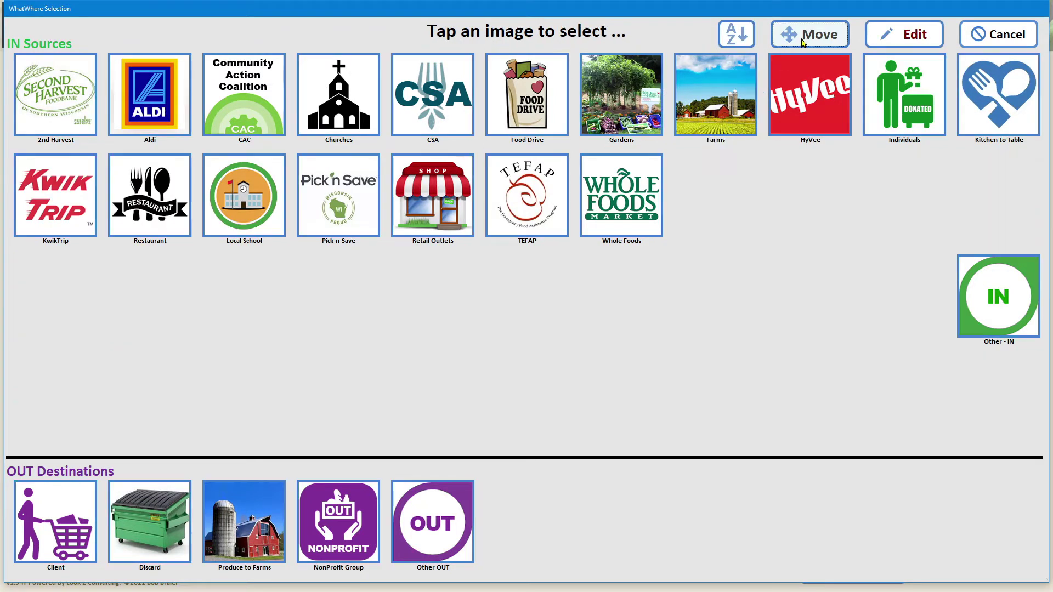
Choose Farms as the IN source, with Shrute Farms as the donor and Produce as the commodity.
left_click(721, 94)
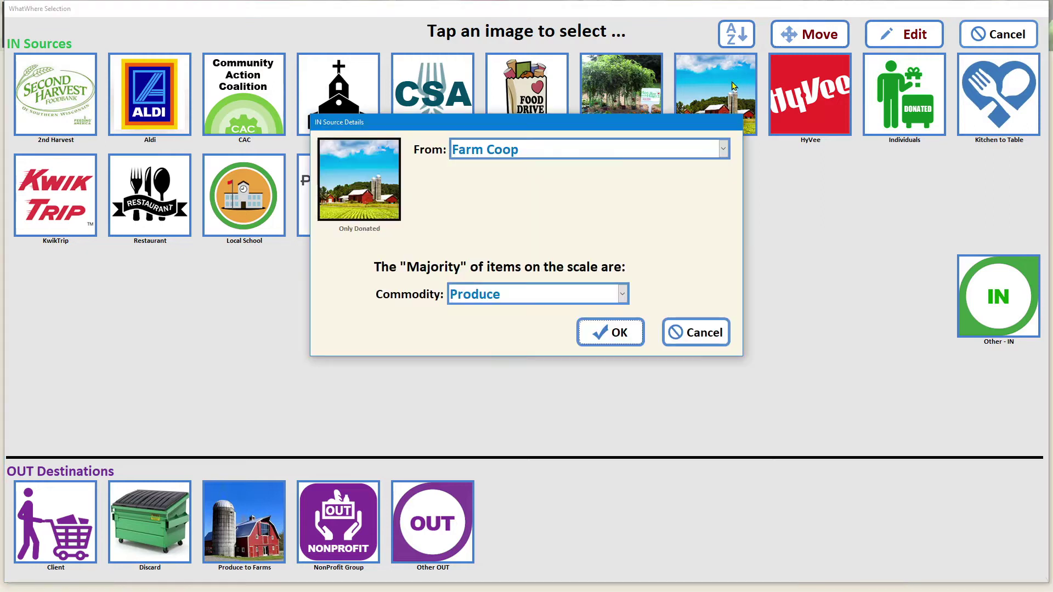
left_click(723, 149)
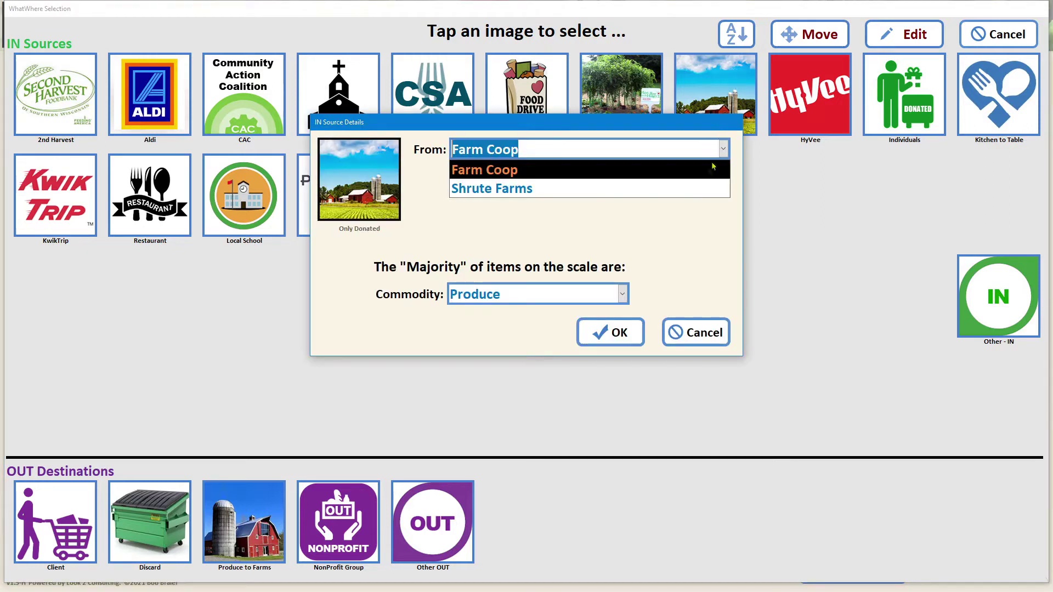
left_click(700, 189)
left_click(609, 329)
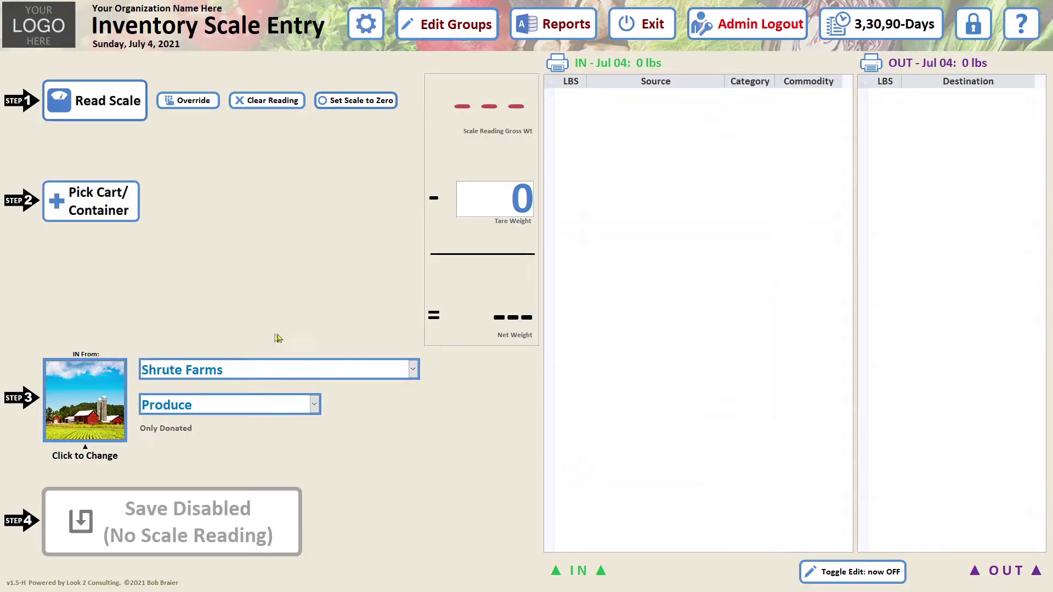
Convert the KwikTrip source into a new group named "KwikTrips", copying the original entry in as a member.
left_click(108, 384)
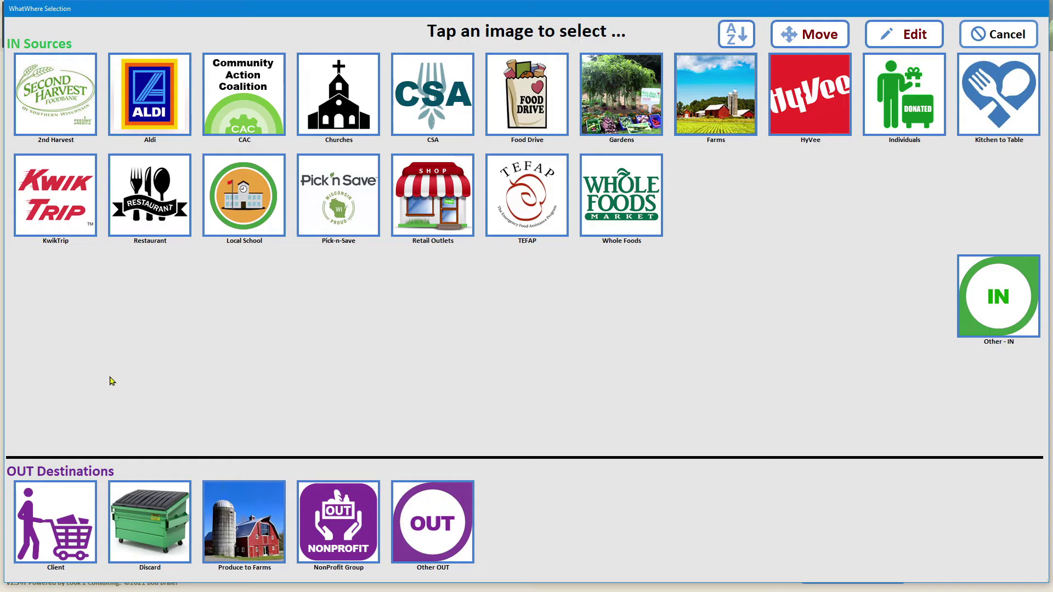
left_click(875, 41)
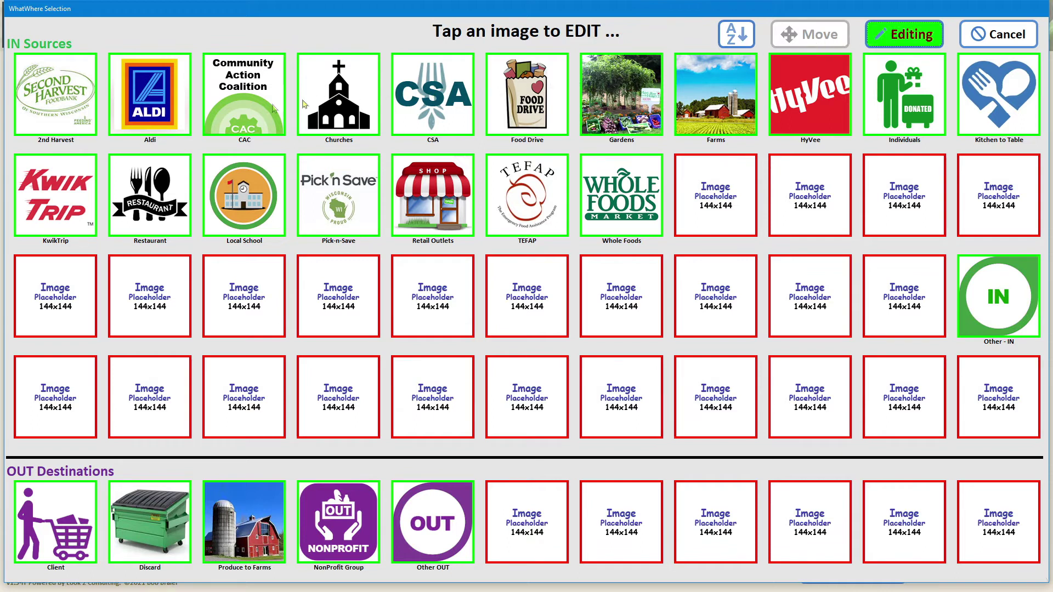
left_click(85, 176)
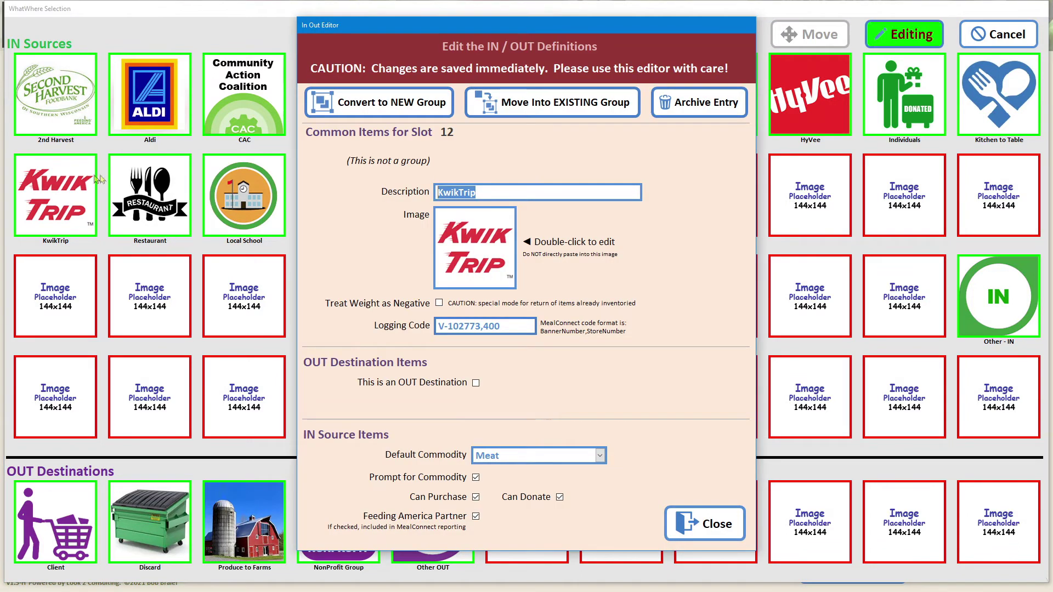
left_click(373, 115)
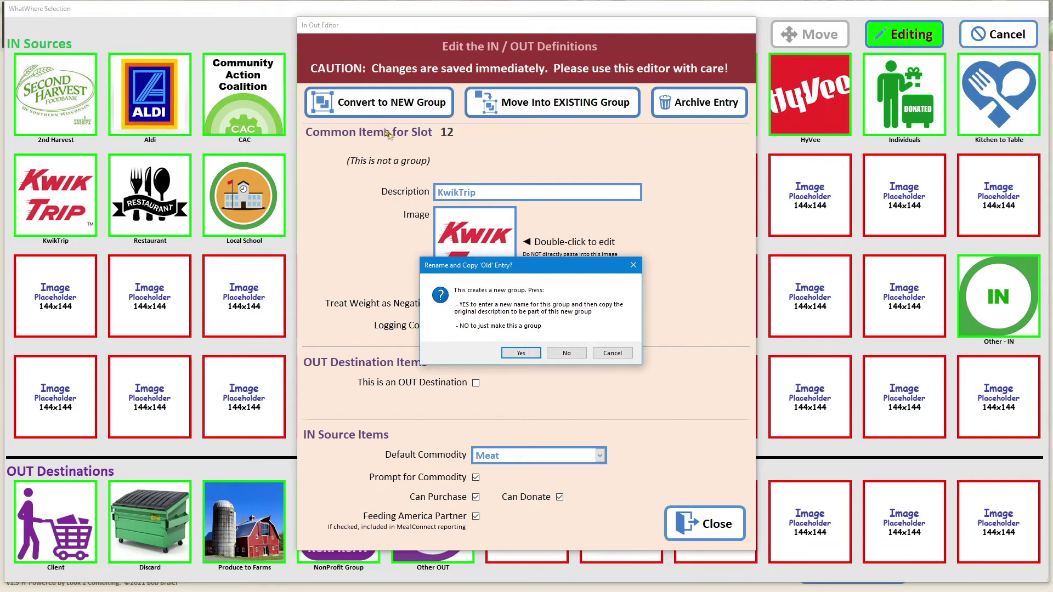
left_click(520, 353)
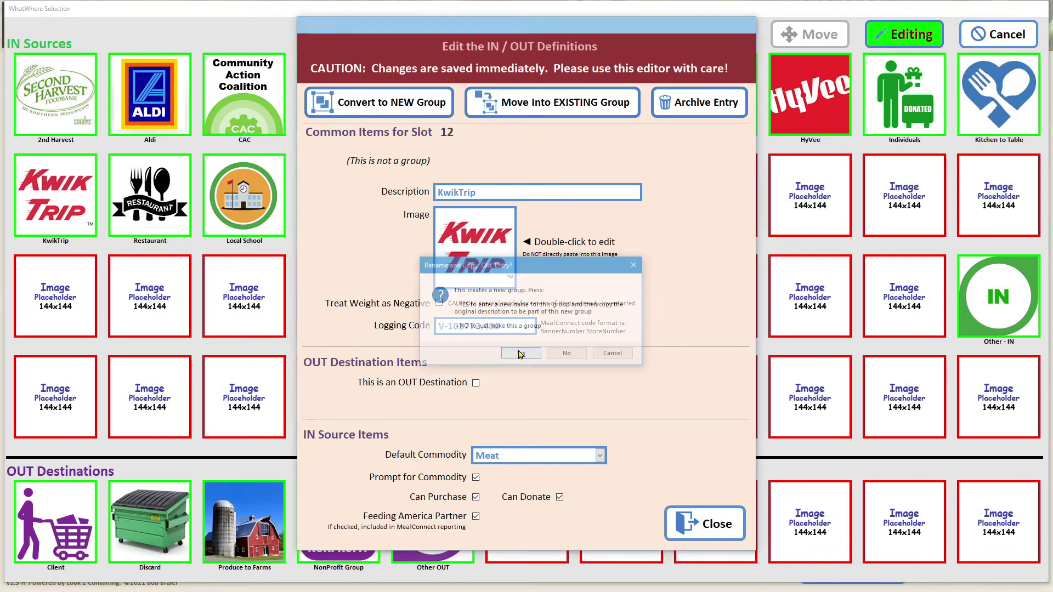
type("K")
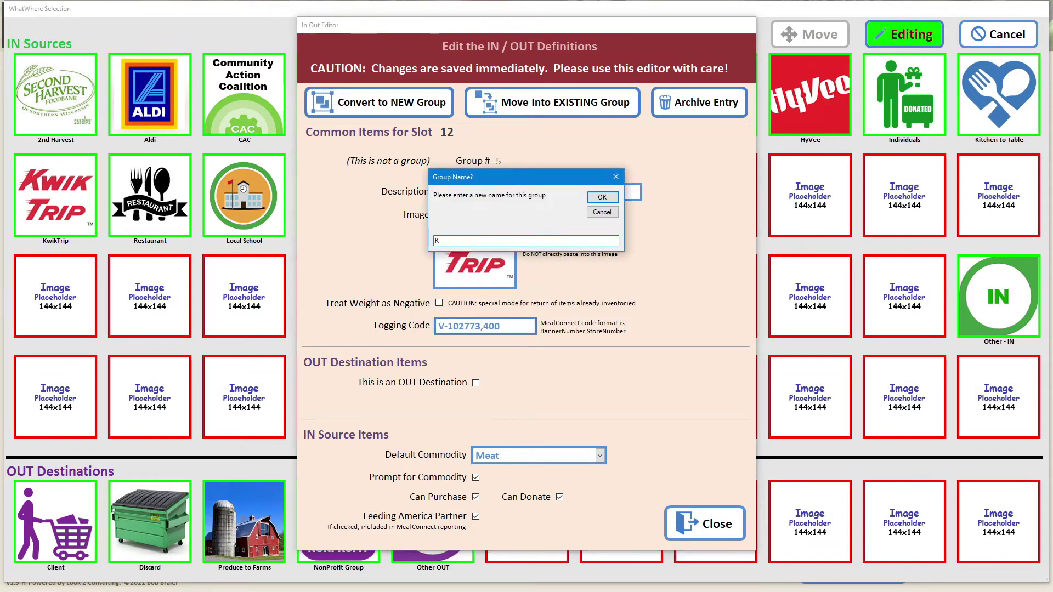
type("wik Trips")
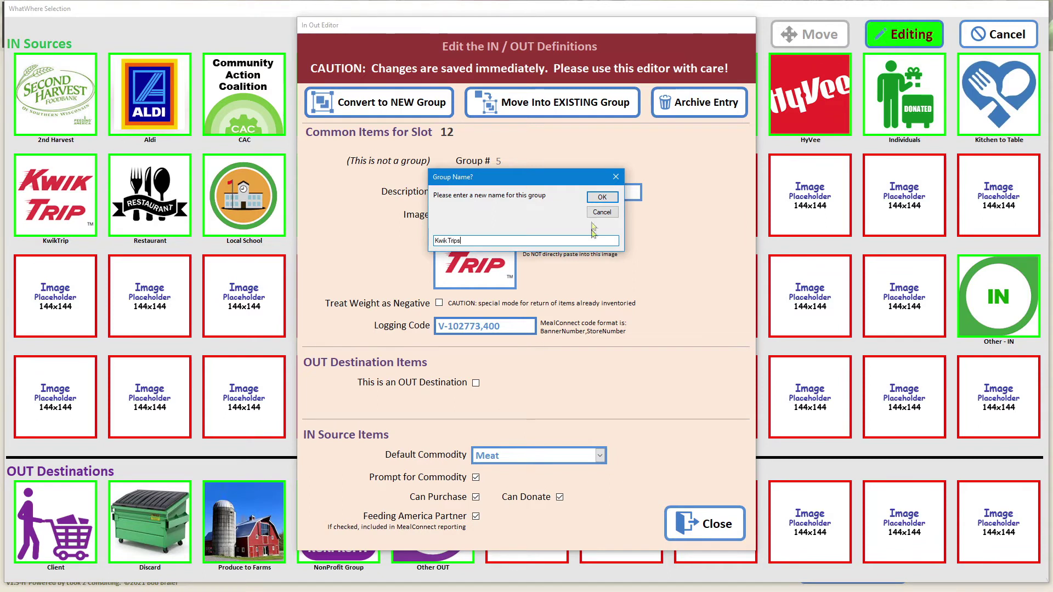
left_click(603, 197)
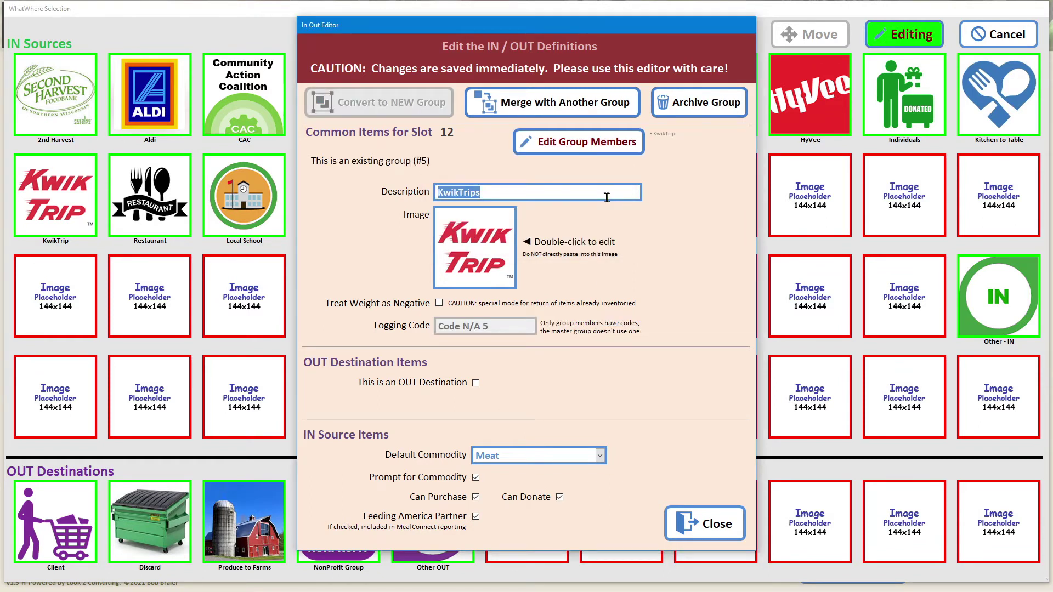
Rename the KwikTrip member of the KwikTrips group as "KwikTrip East", keeping its MealConnect logging code.
left_click(606, 144)
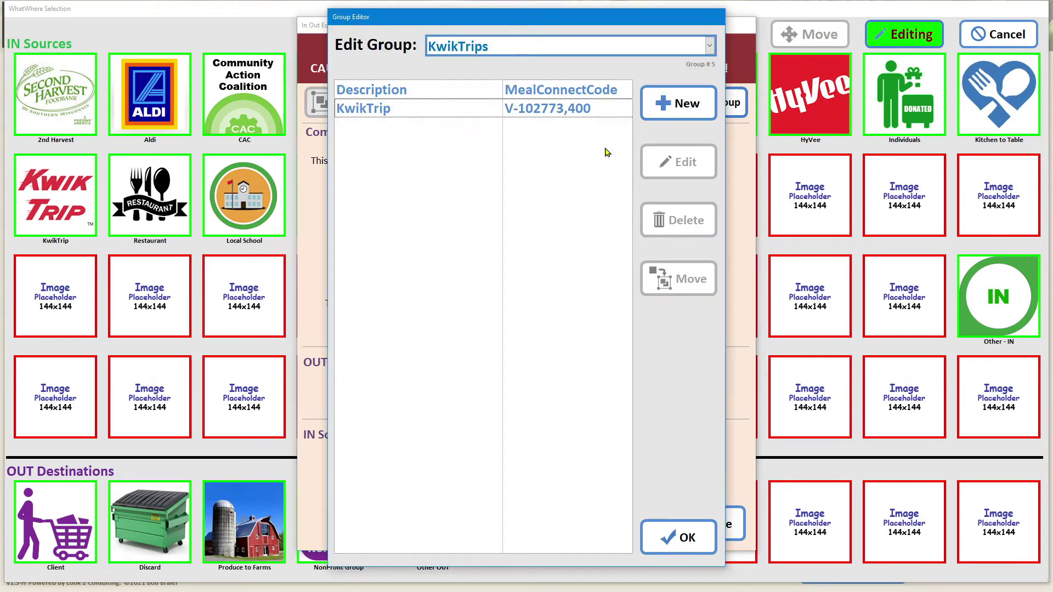
left_click(600, 112)
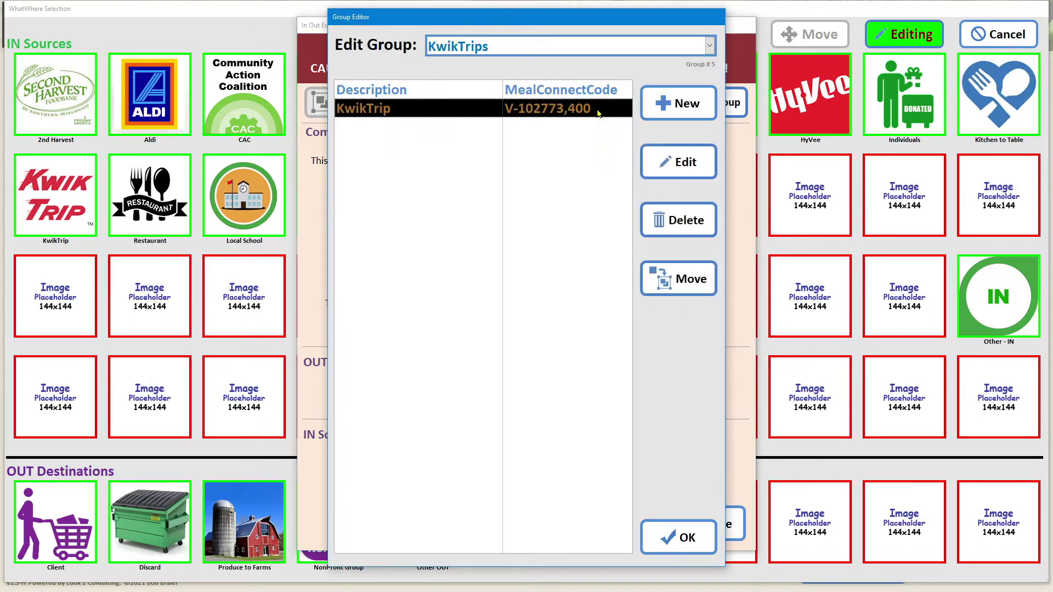
left_click(676, 162)
left_click(479, 240)
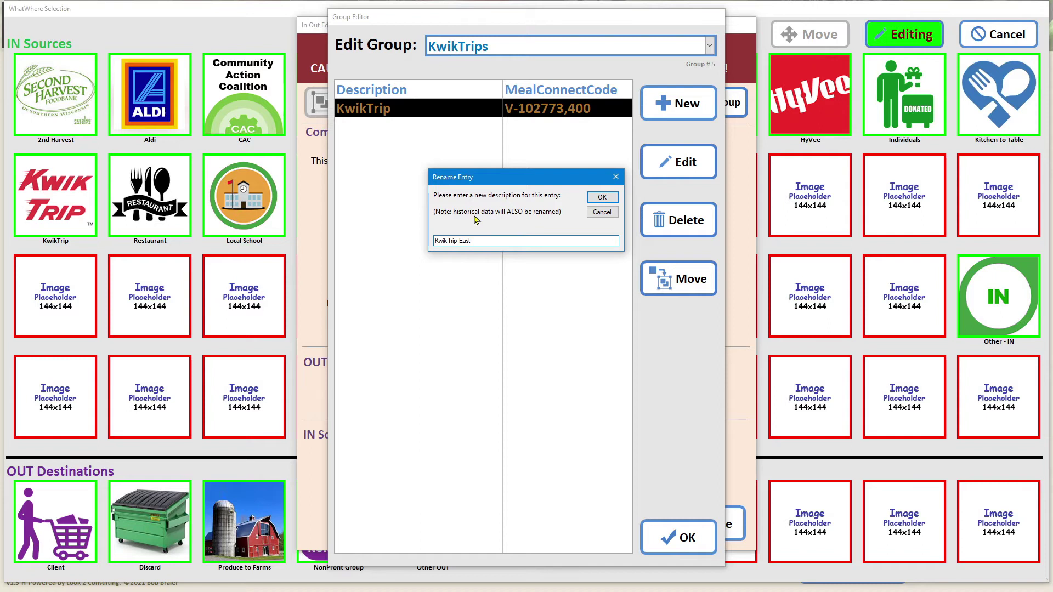
left_click(614, 199)
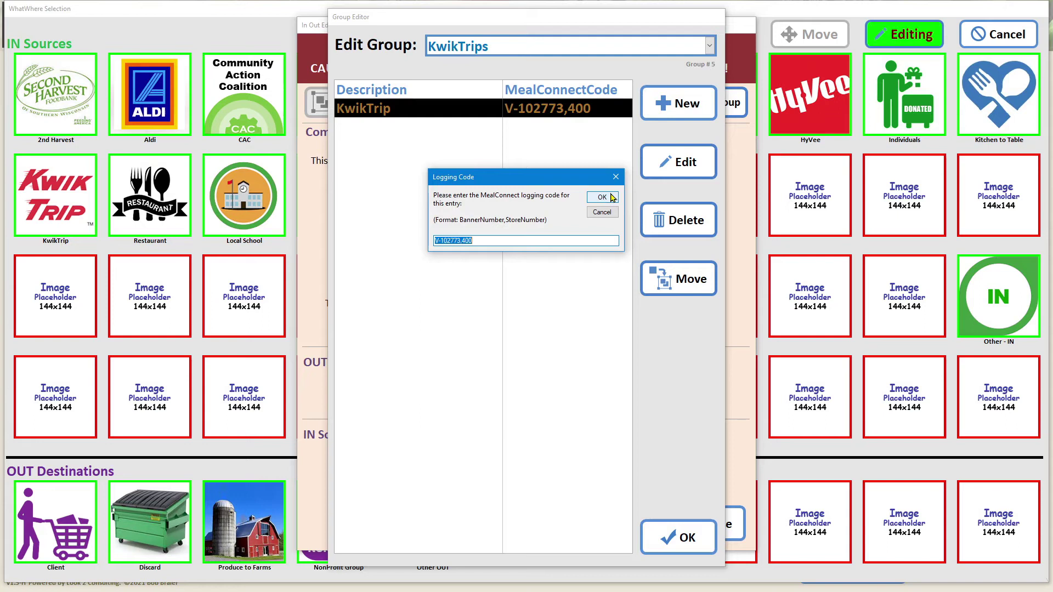
left_click(602, 197)
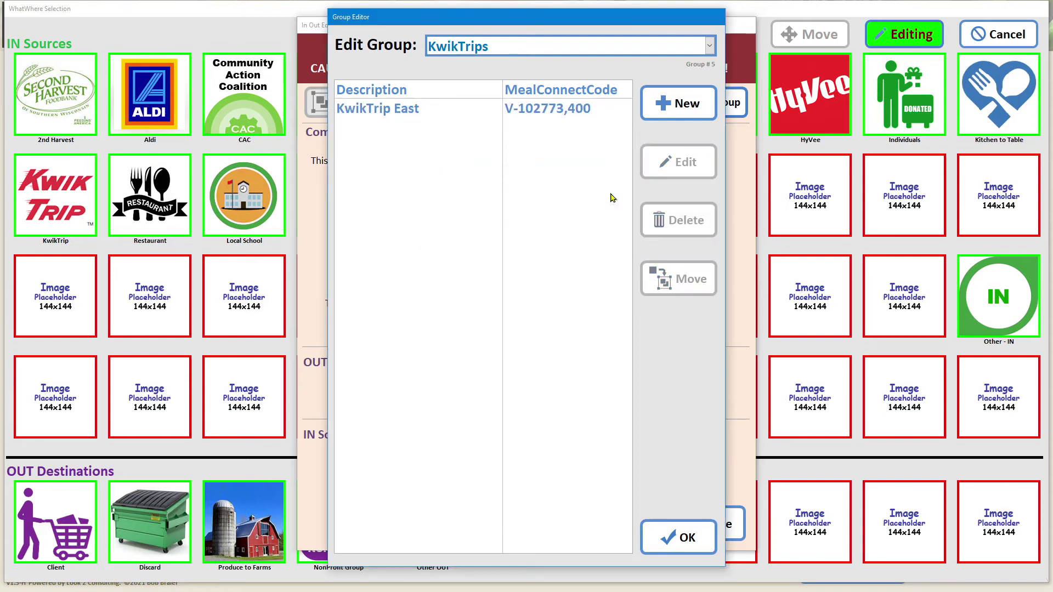
Add the member "KwikTrip West" with code V-102773,401 to the KwikTrips group and close the group's definition.
left_click(678, 116)
type("KwikTrip West")
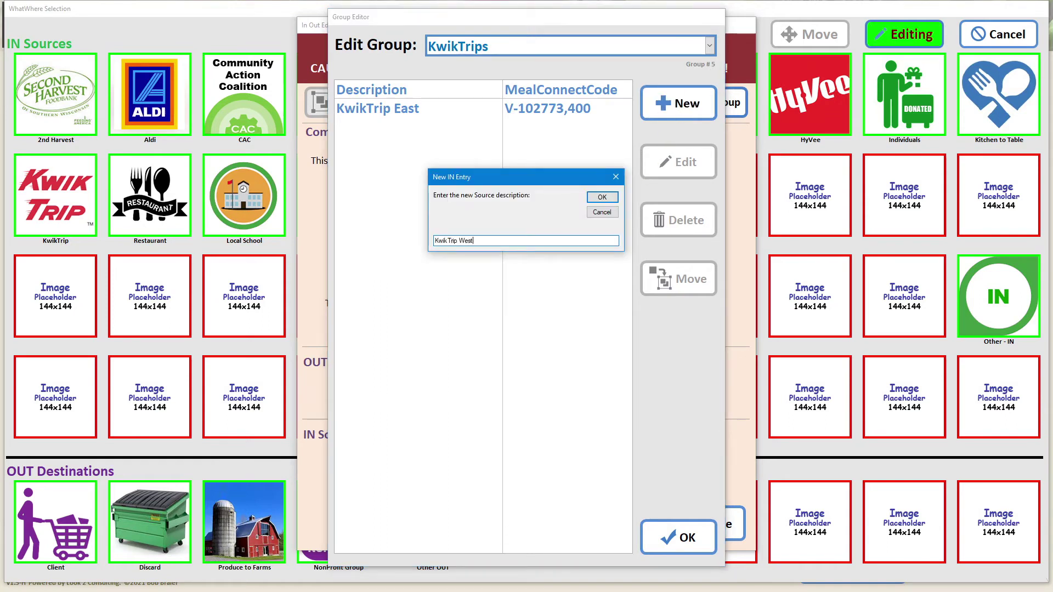
key("Return")
type("V-102773,401")
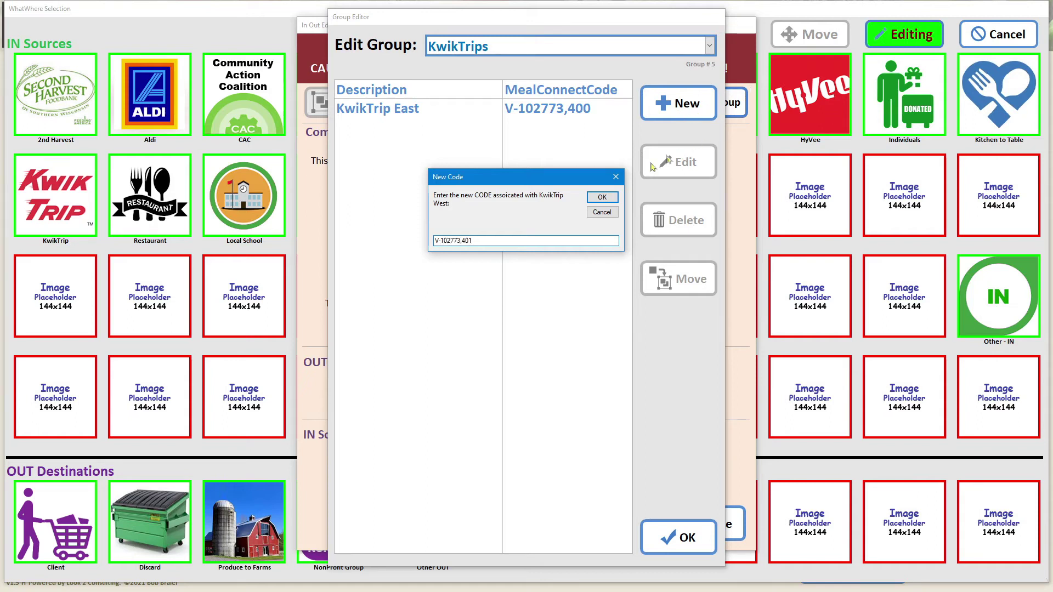
left_click(602, 198)
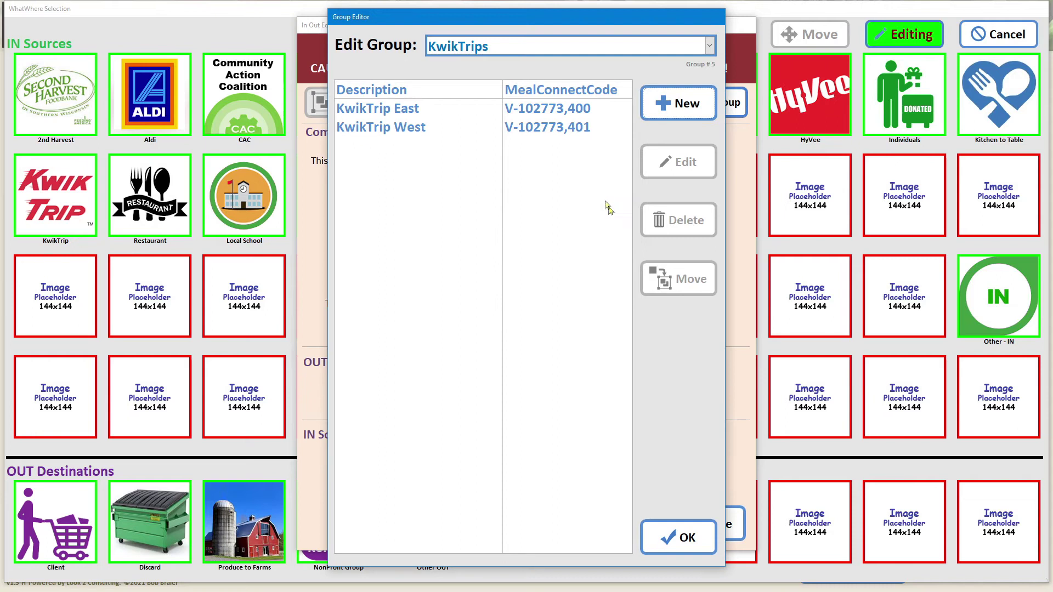
left_click(684, 537)
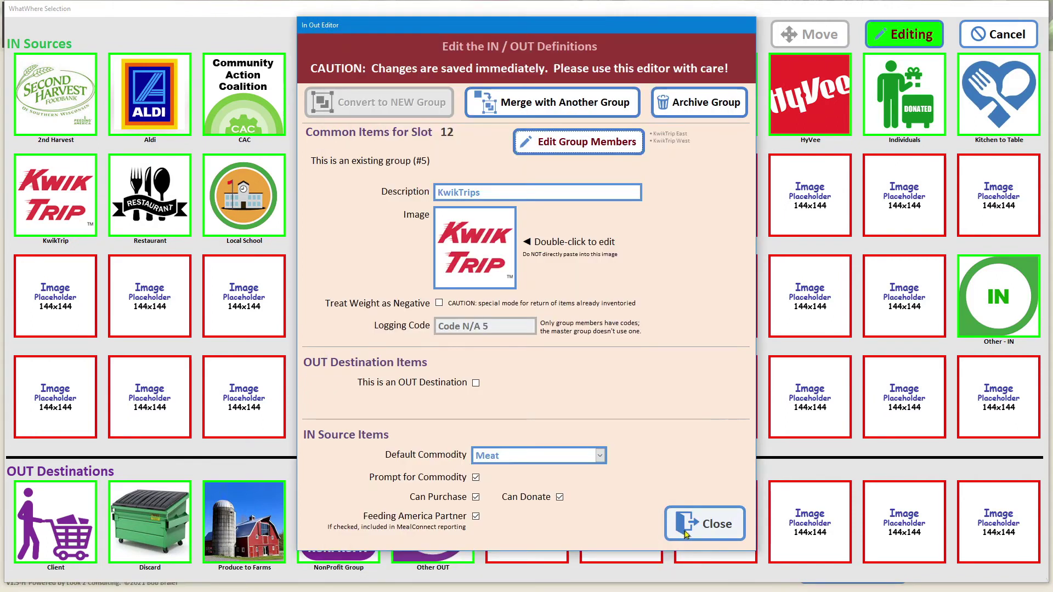
left_click(689, 527)
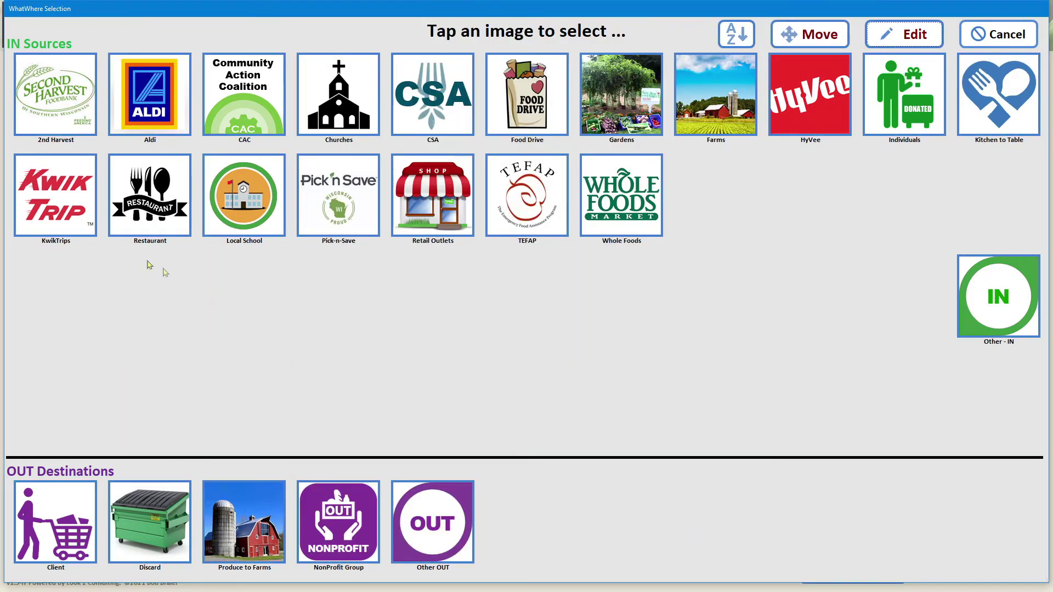
Choose KwikTrips as the IN source, with KwikTrip West as the supplier, marked as Purchased, and Meat as the commodity.
left_click(78, 209)
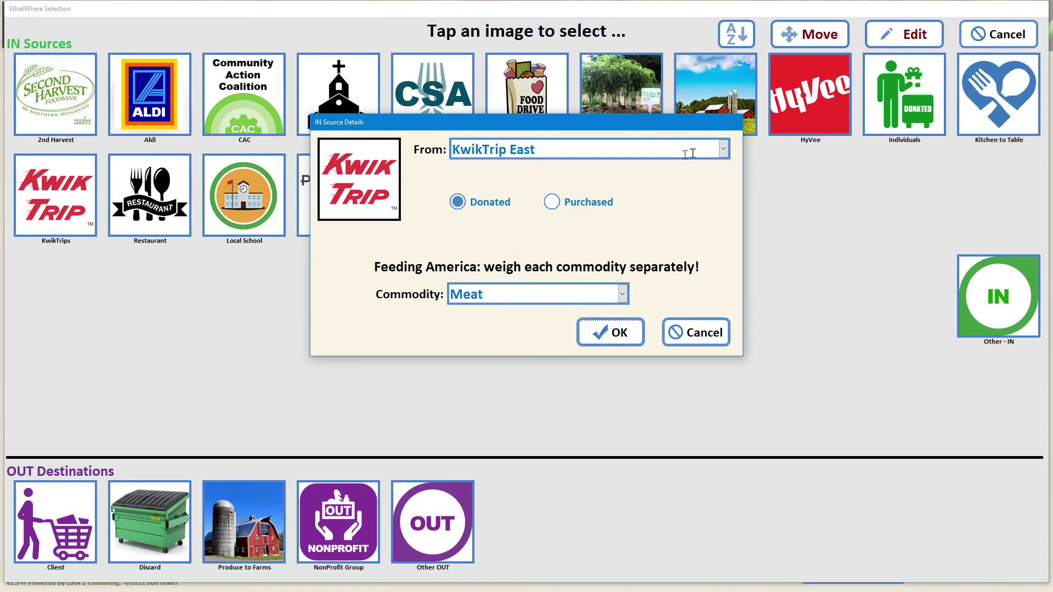
left_click(723, 148)
left_click(713, 188)
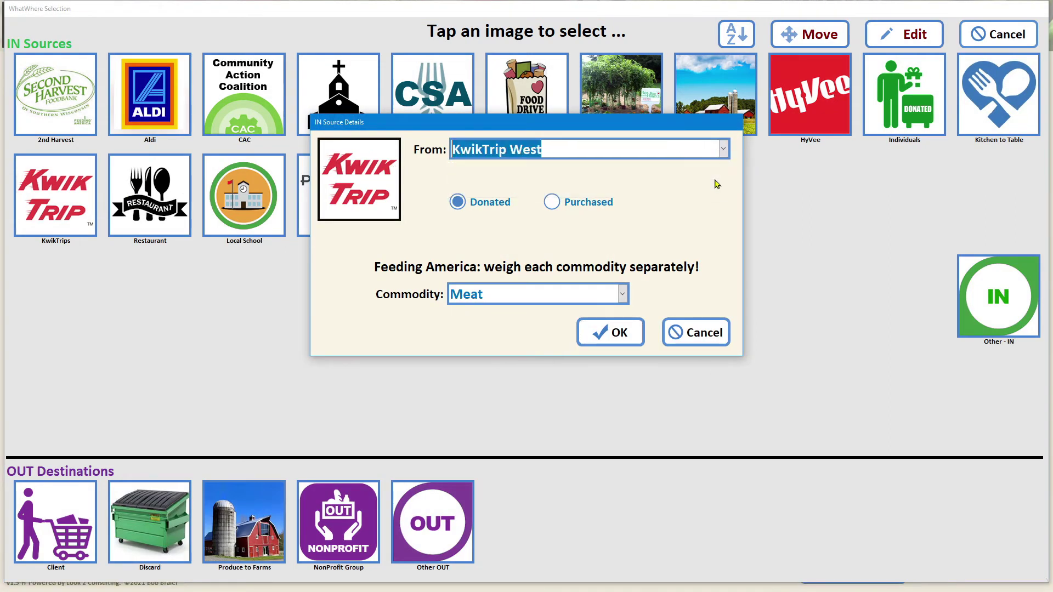
left_click(599, 204)
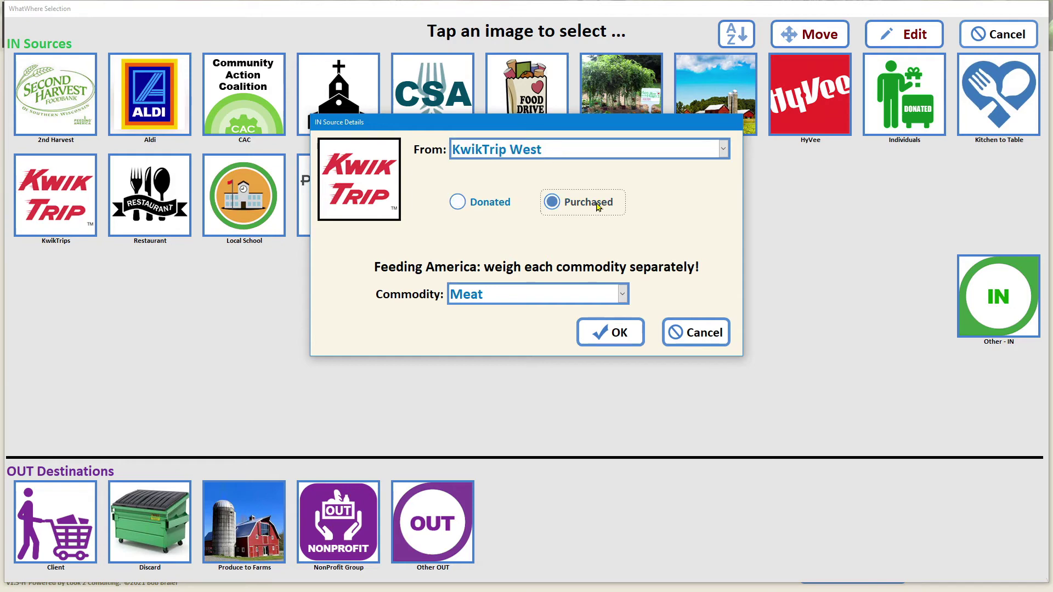
left_click(596, 324)
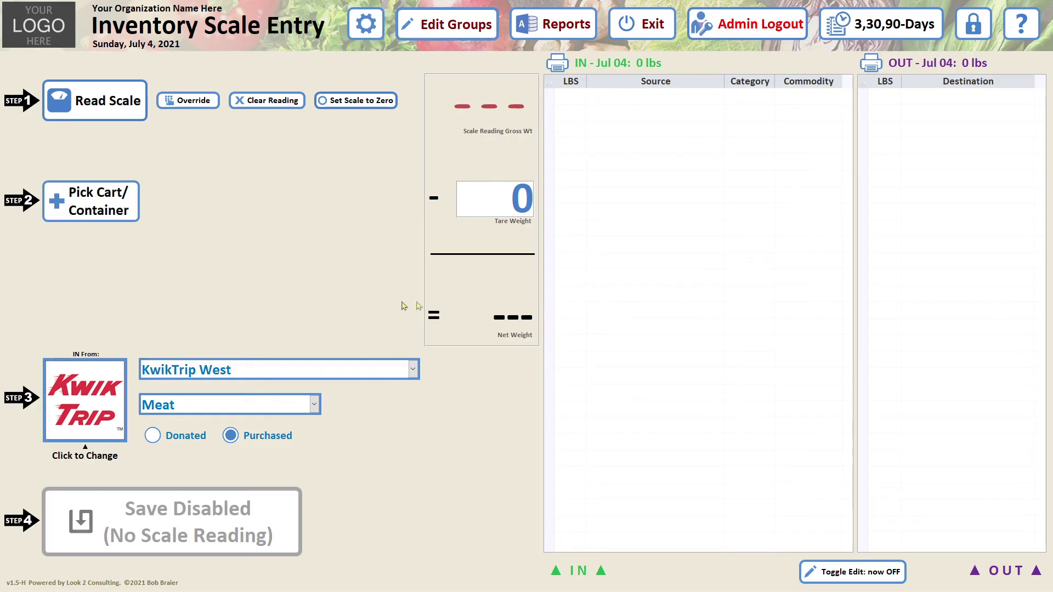
Merge the Farms group into the Gardens group and reset the Farms image to the blank placeholder.
left_click(99, 374)
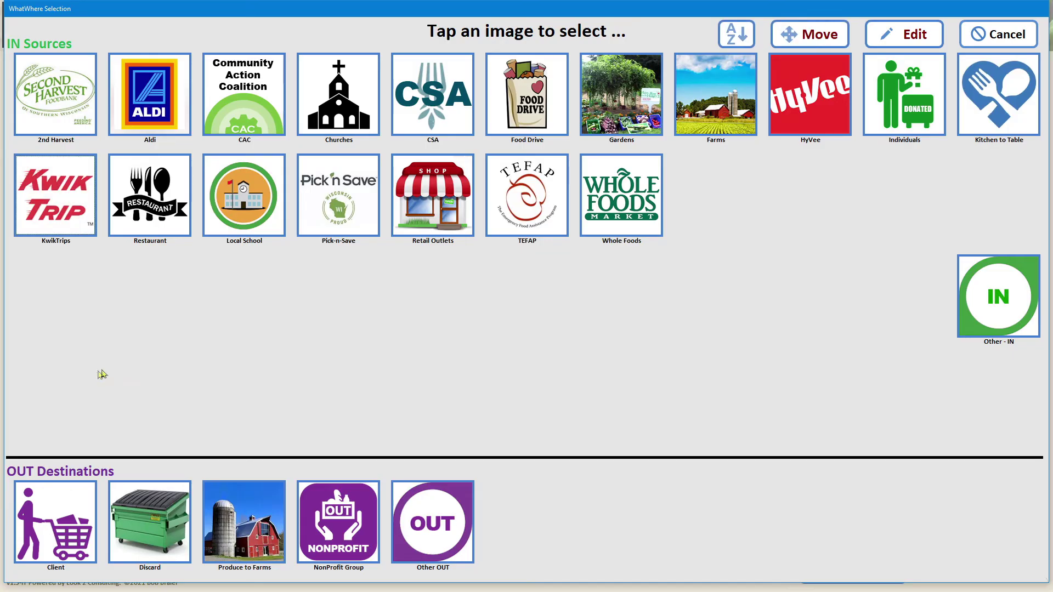
left_click(899, 43)
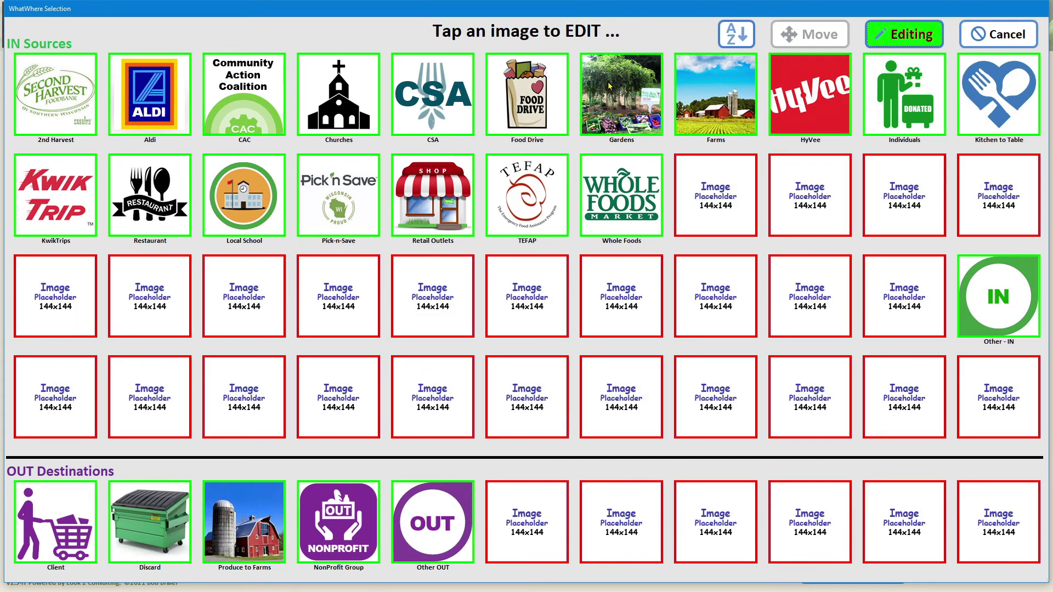
left_click(715, 86)
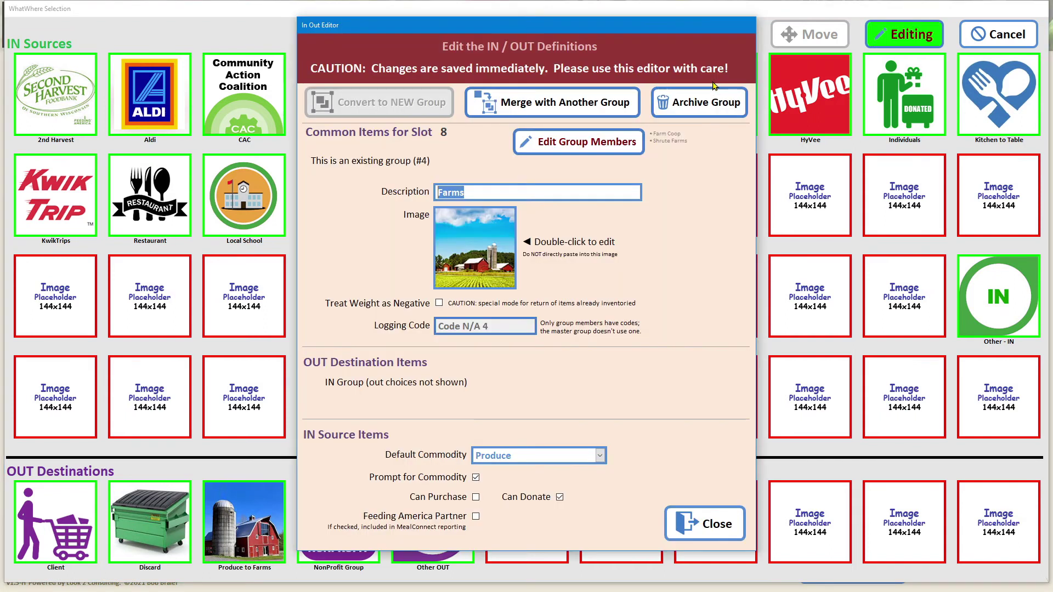
left_click(550, 110)
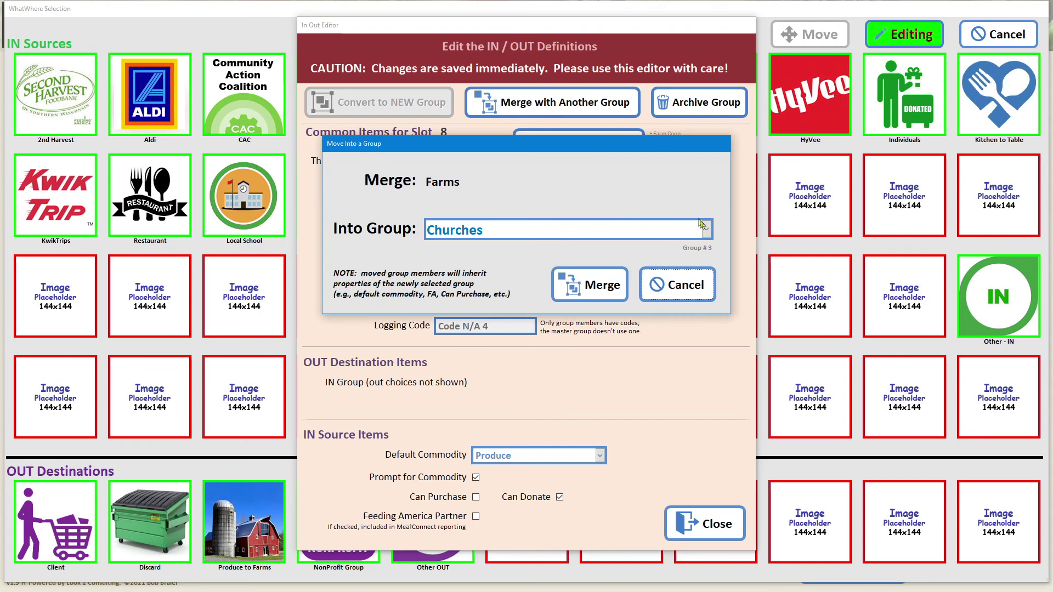
left_click(707, 231)
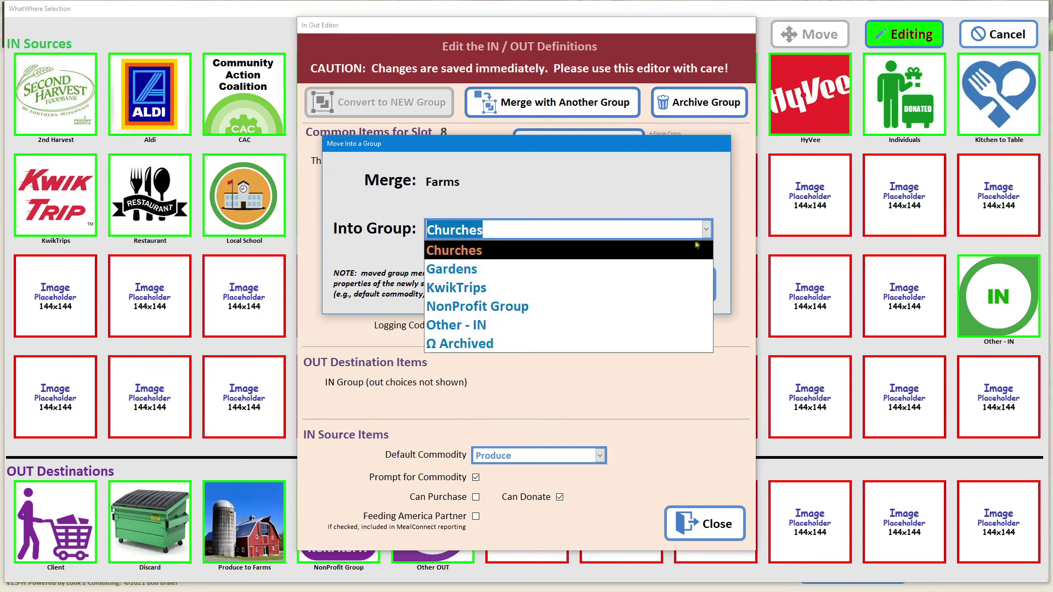
left_click(682, 268)
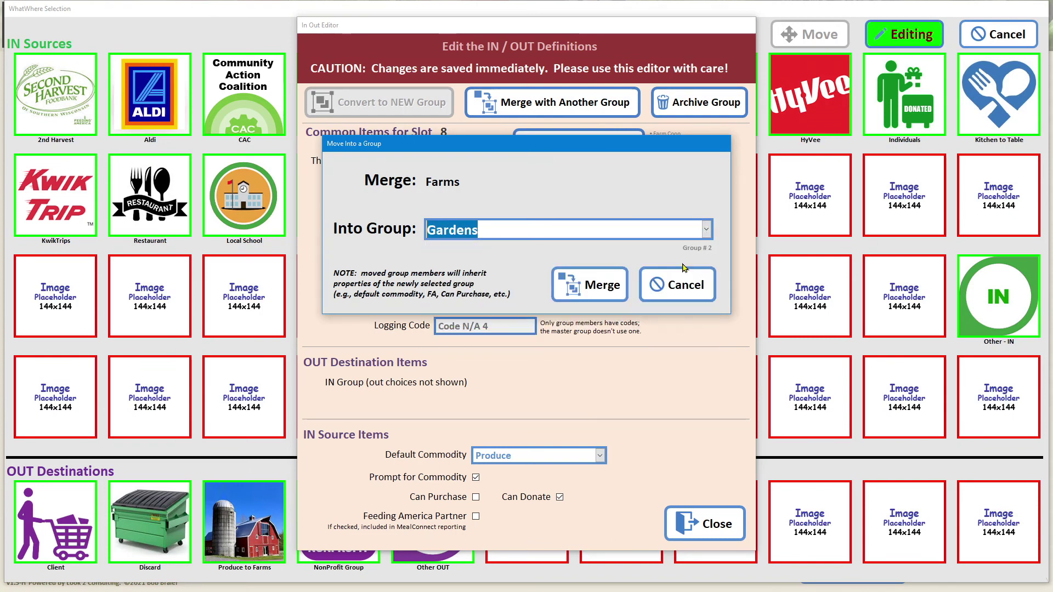
left_click(577, 283)
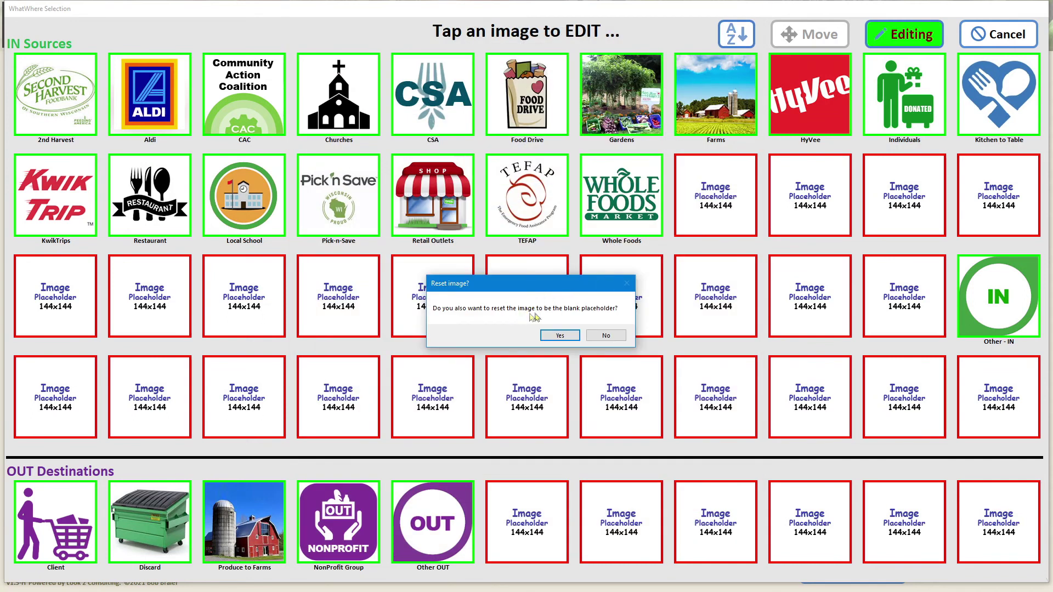
left_click(569, 337)
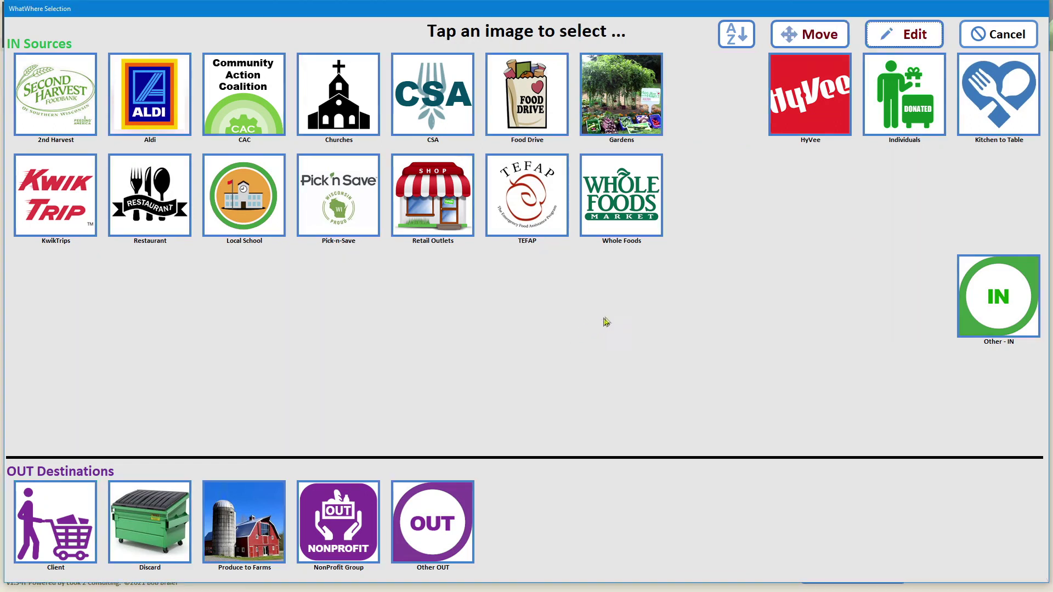
Choose Gardens as the IN source with Farm Coop as the donor and Produce as the commodity, and log out of admin mode.
left_click(634, 95)
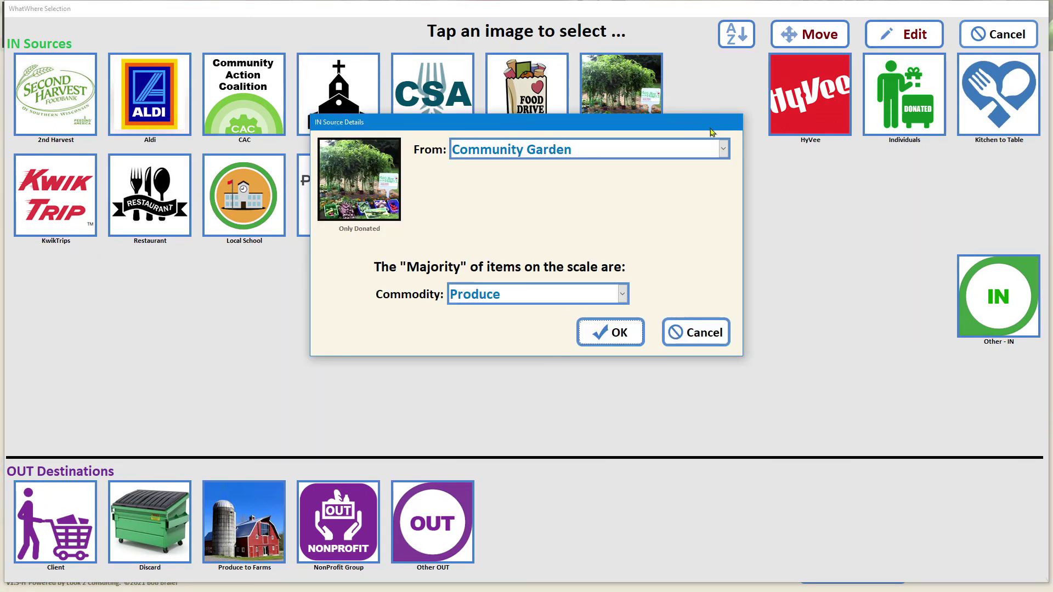
left_click(723, 149)
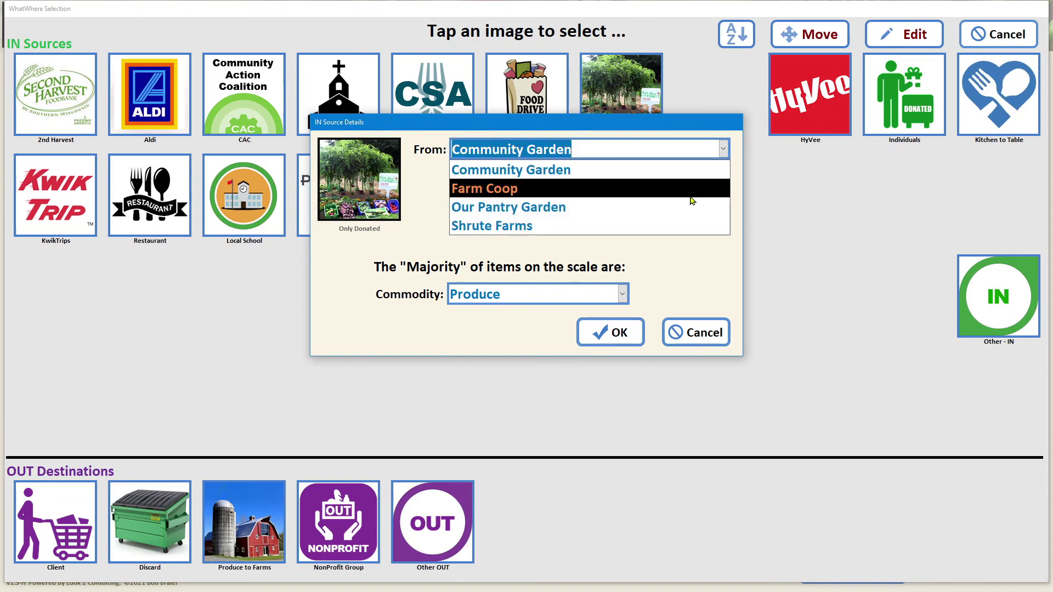
left_click(691, 192)
left_click(612, 332)
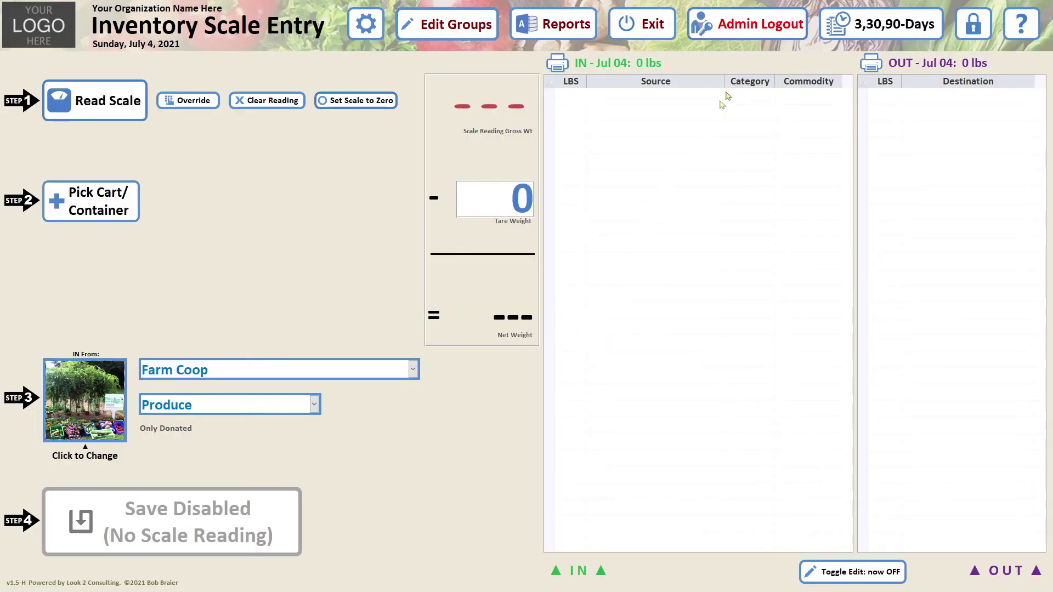
left_click(754, 34)
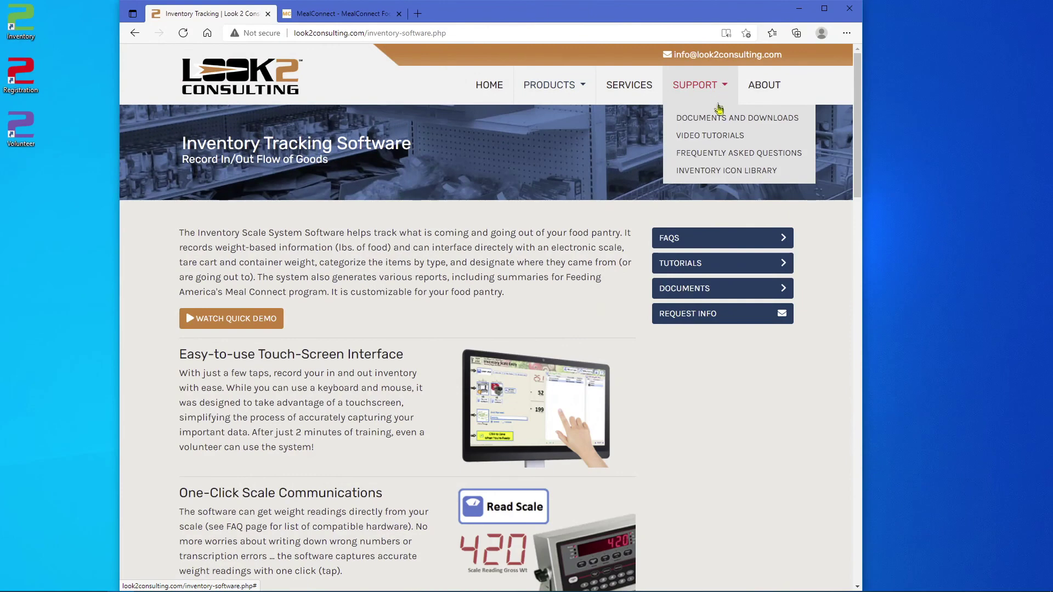
In the browser, open the Inventory User Manual from the Look 2 Consulting site's Documents and Downloads page and start reading it.
left_click(718, 118)
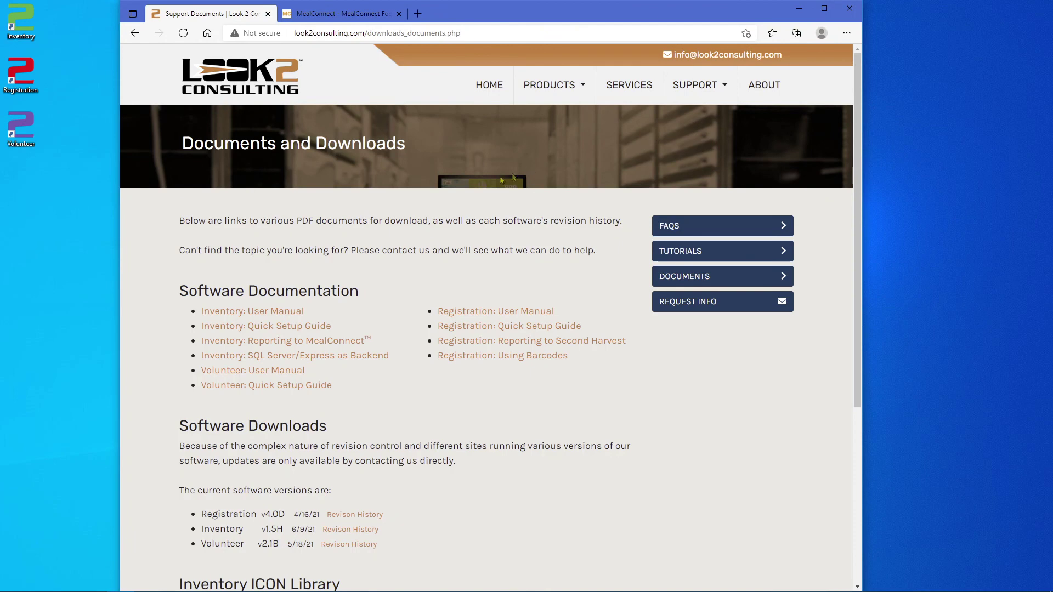
left_click(273, 312)
scroll(588, 413, "down", 5)
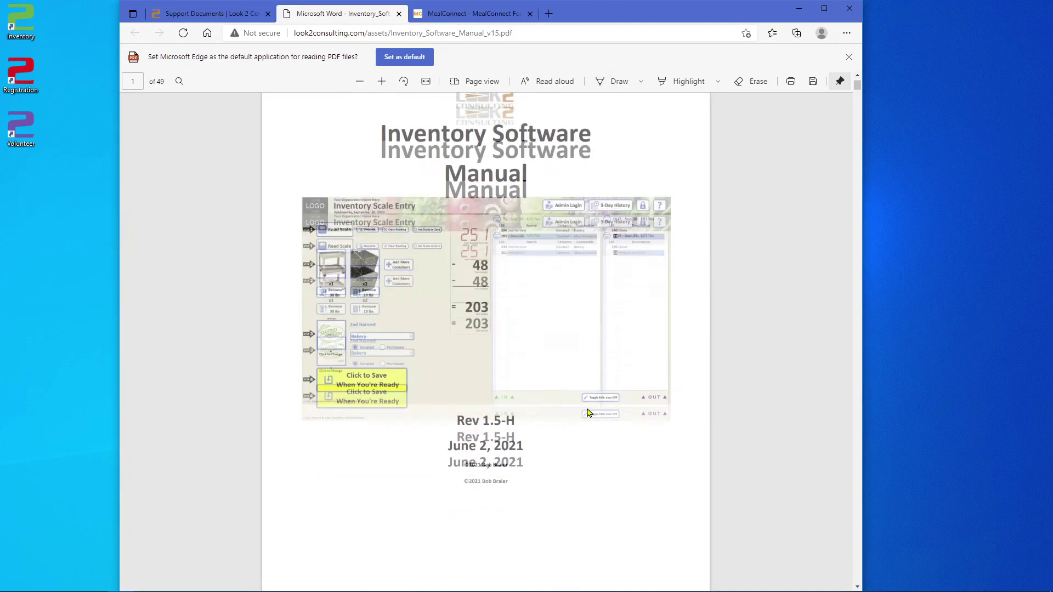